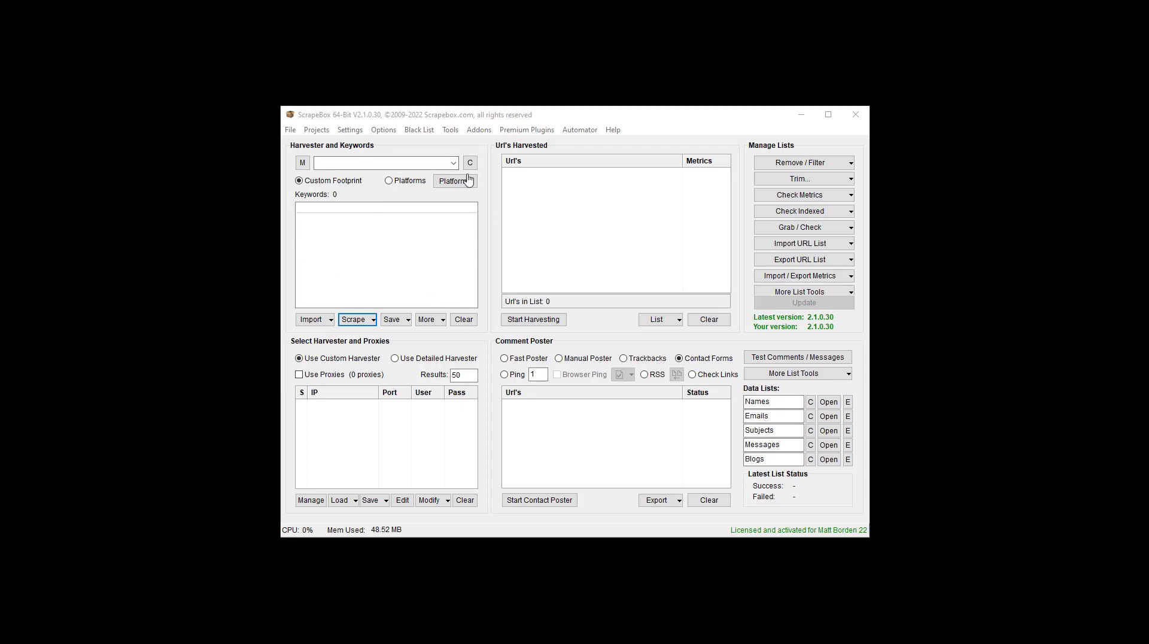
- Open the Keyword Scraper and enter "car" as the search keyword
{"action": "left_click", "coordinate": [351, 323]}
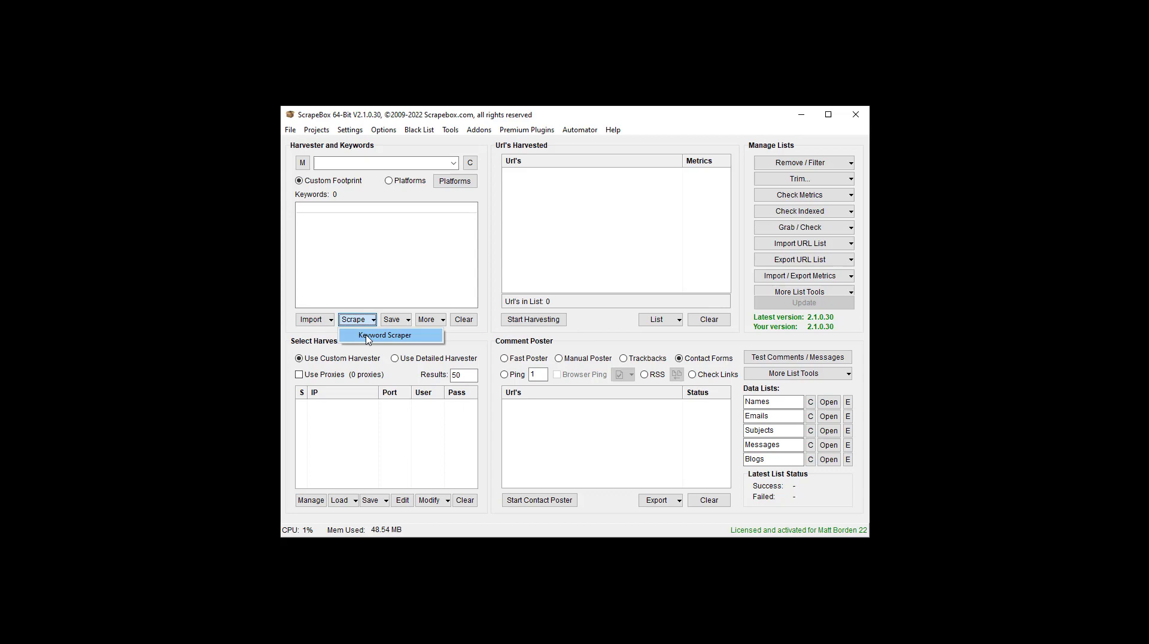
{"action": "left_click", "coordinate": [368, 339]}
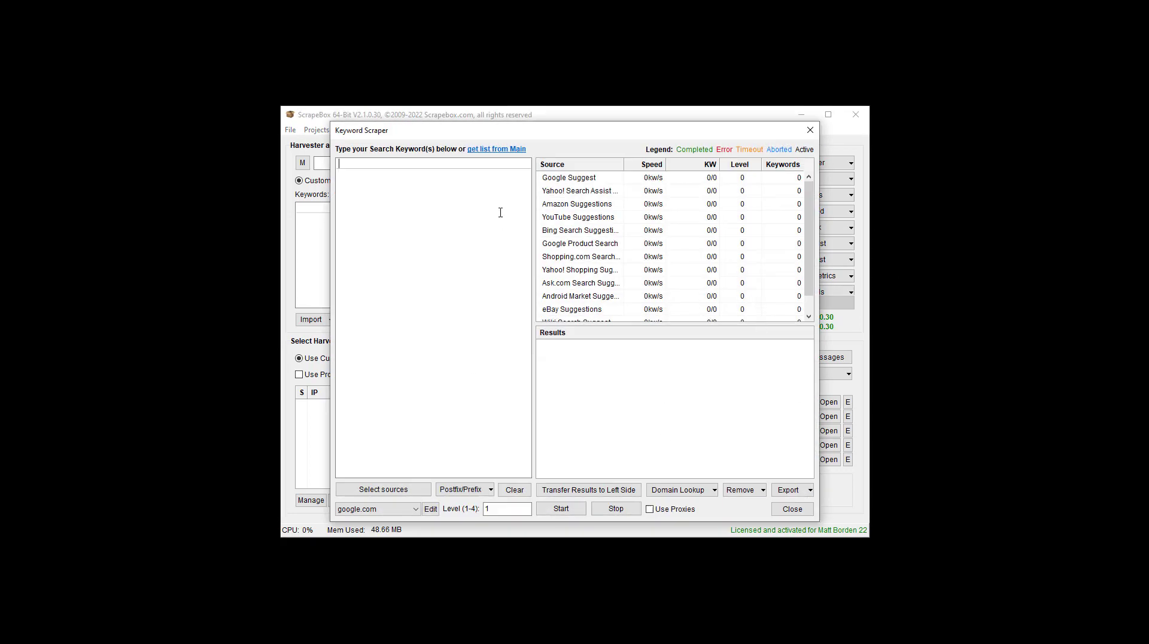
{"action": "left_click_drag", "start_coordinate": [522, 139], "coordinate": [559, 137]}
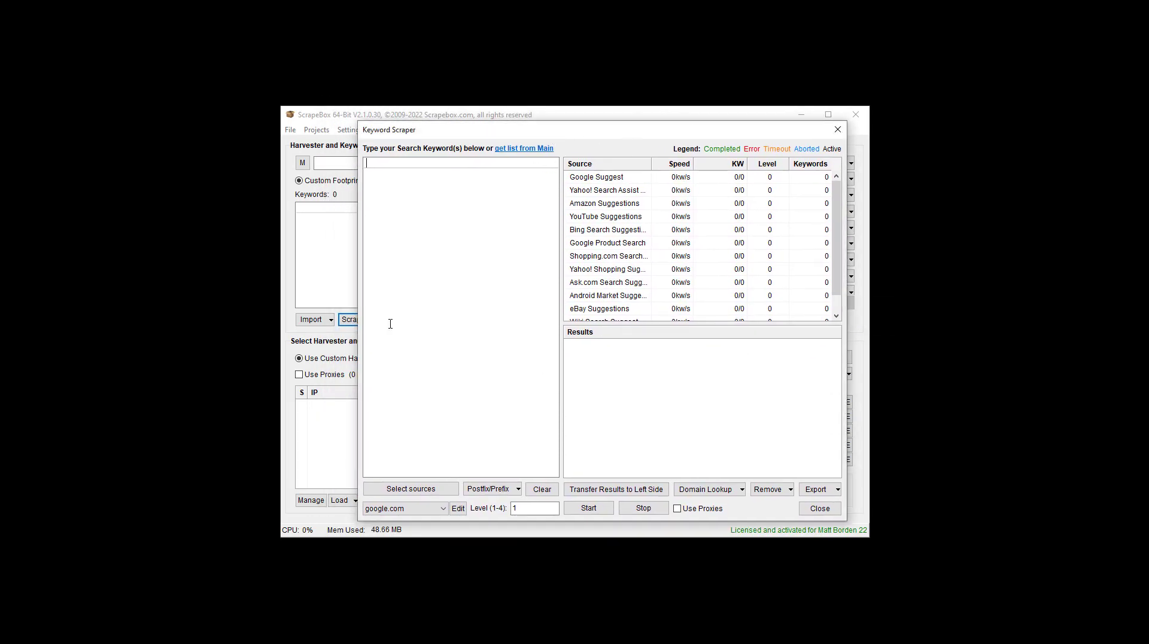
{"action": "left_click_drag", "start_coordinate": [539, 136], "coordinate": [504, 128]}
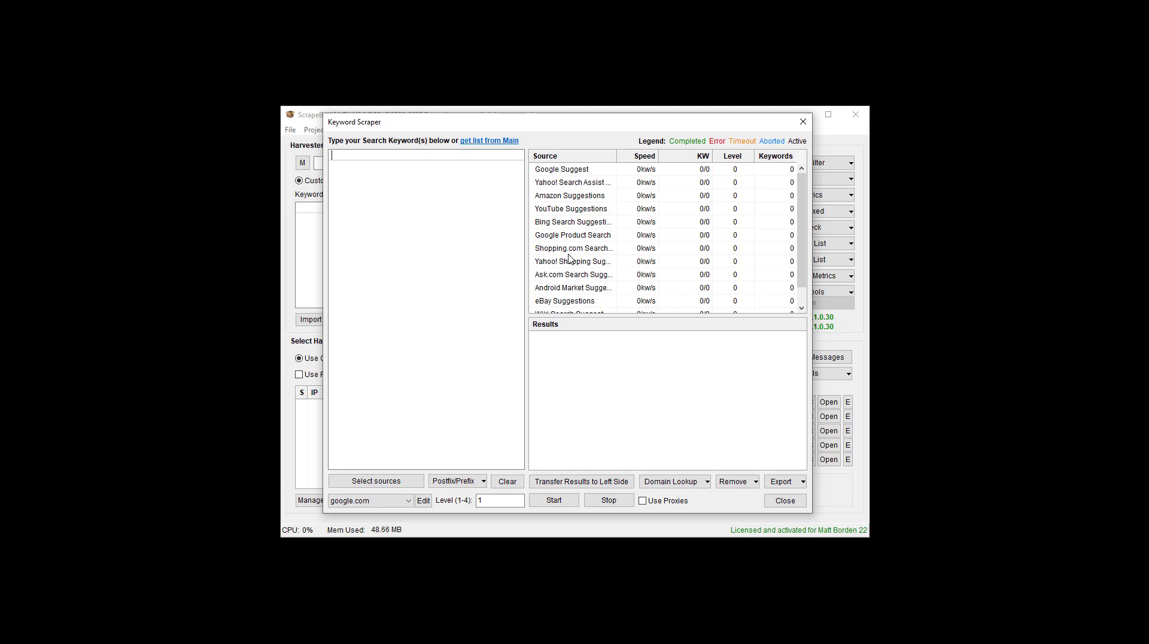
{"action": "scroll", "coordinate": [568, 261], "scroll_direction": "down", "scroll_amount": 2}
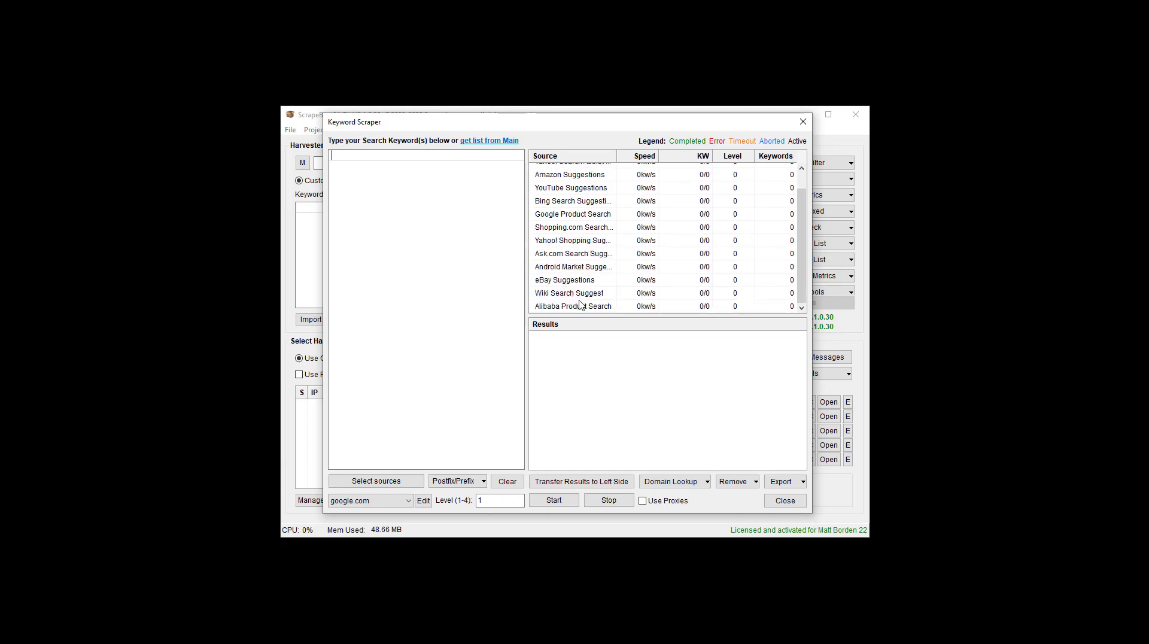
{"action": "scroll", "coordinate": [580, 305], "scroll_direction": "up", "scroll_amount": 2}
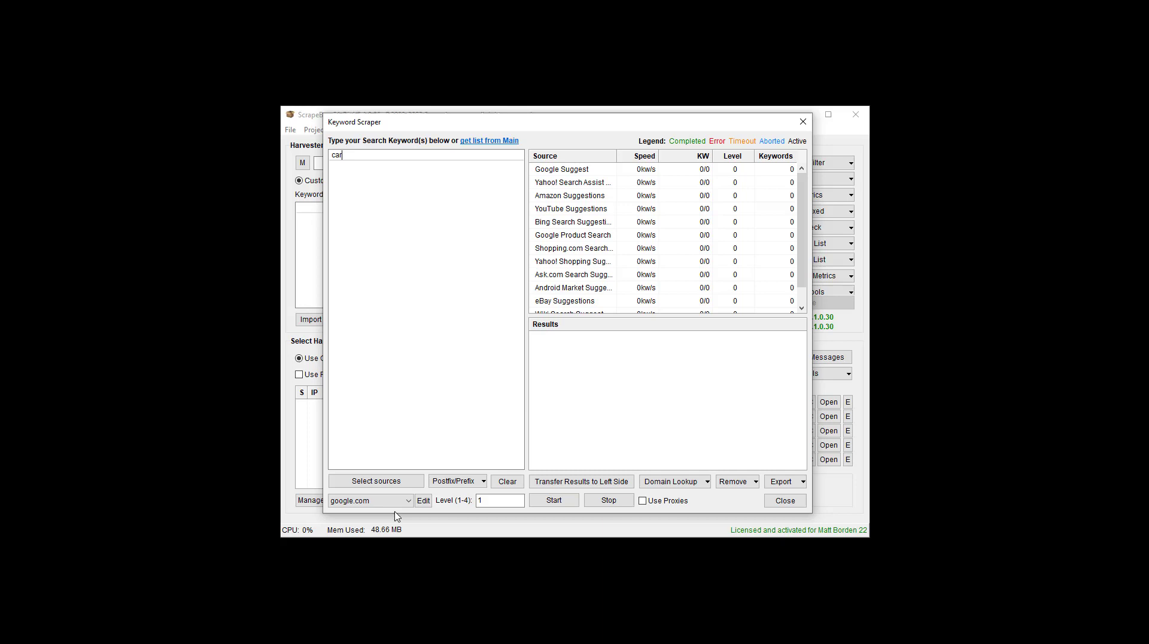
- Limit the keyword sources to Google Suggest, Yahoo! Search Assist, Amazon and YouTube Suggestions
{"action": "left_click", "coordinate": [397, 481]}
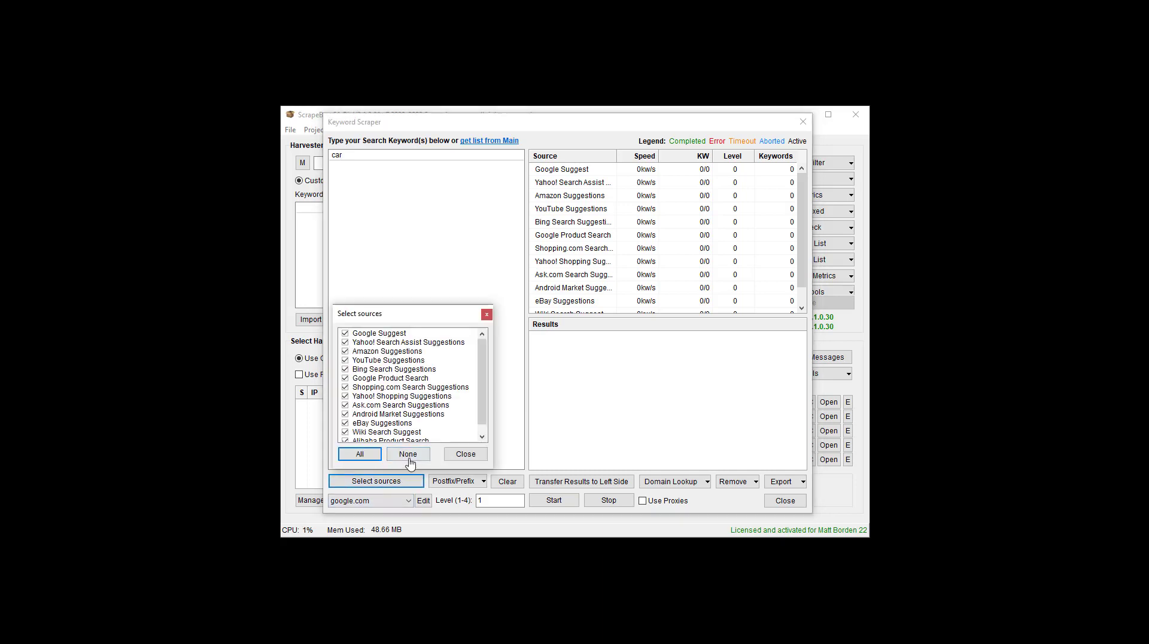
{"action": "left_click", "coordinate": [397, 453]}
{"action": "left_click", "coordinate": [345, 333]}
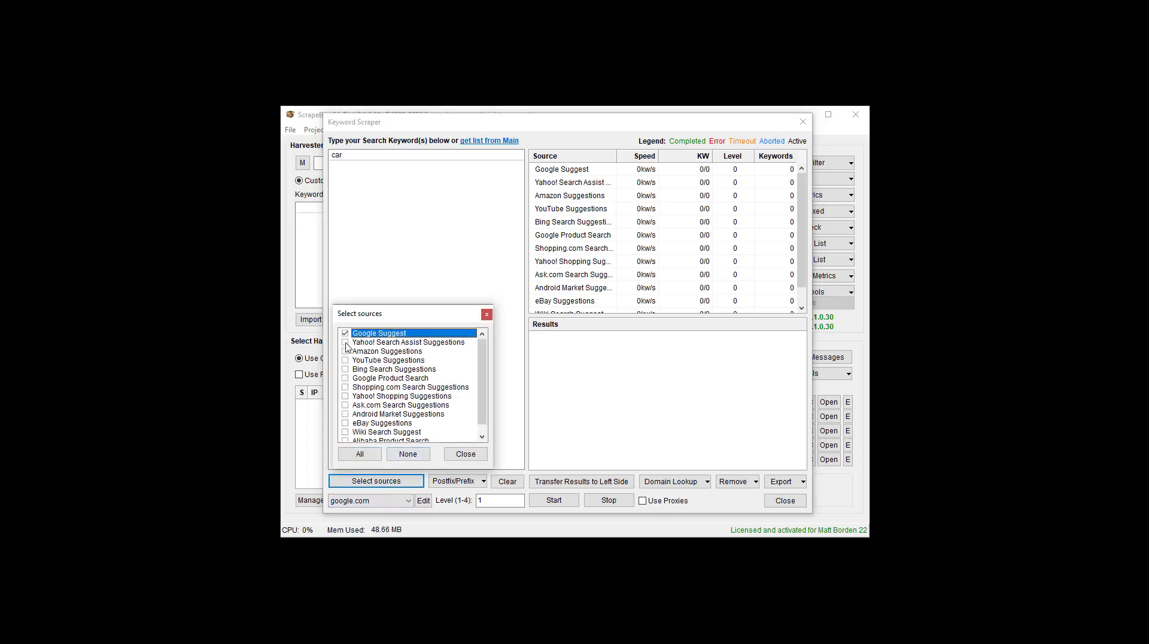
{"action": "left_click", "coordinate": [345, 342]}
{"action": "left_click", "coordinate": [345, 351]}
{"action": "left_click", "coordinate": [345, 361]}
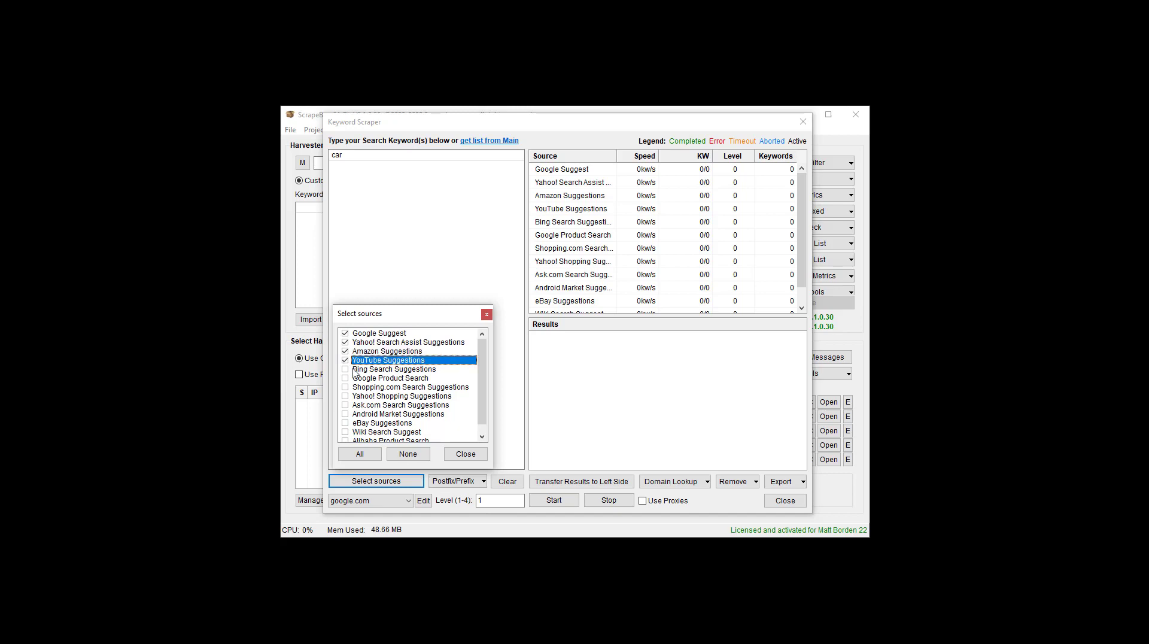
{"action": "scroll", "coordinate": [447, 417], "scroll_direction": "down", "scroll_amount": 1}
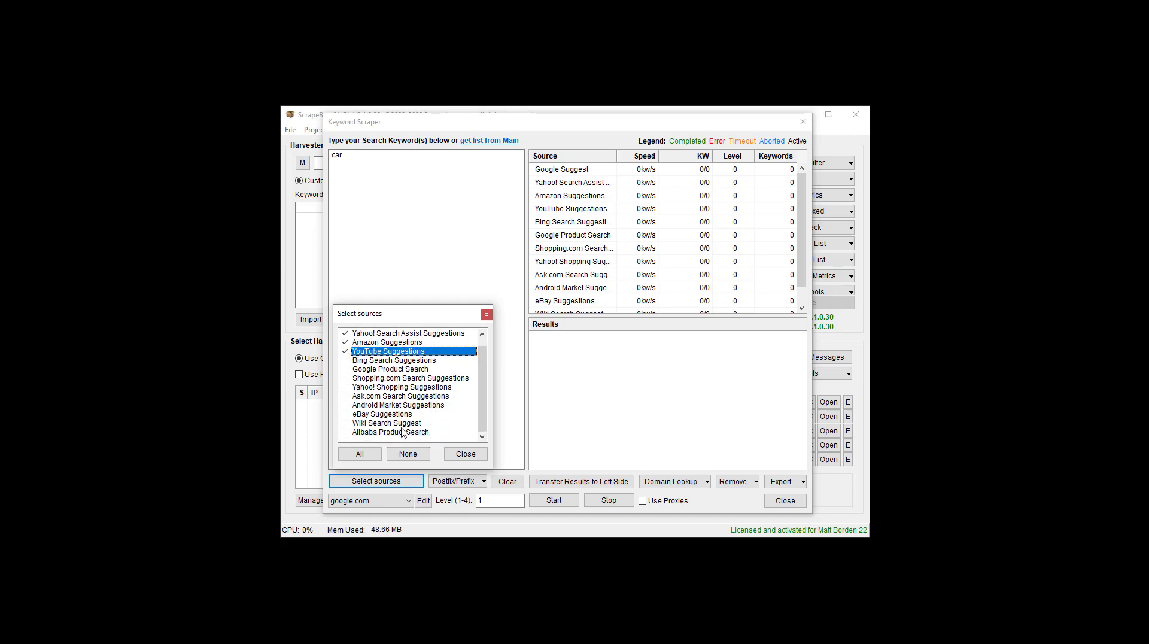
{"action": "left_click", "coordinate": [465, 455]}
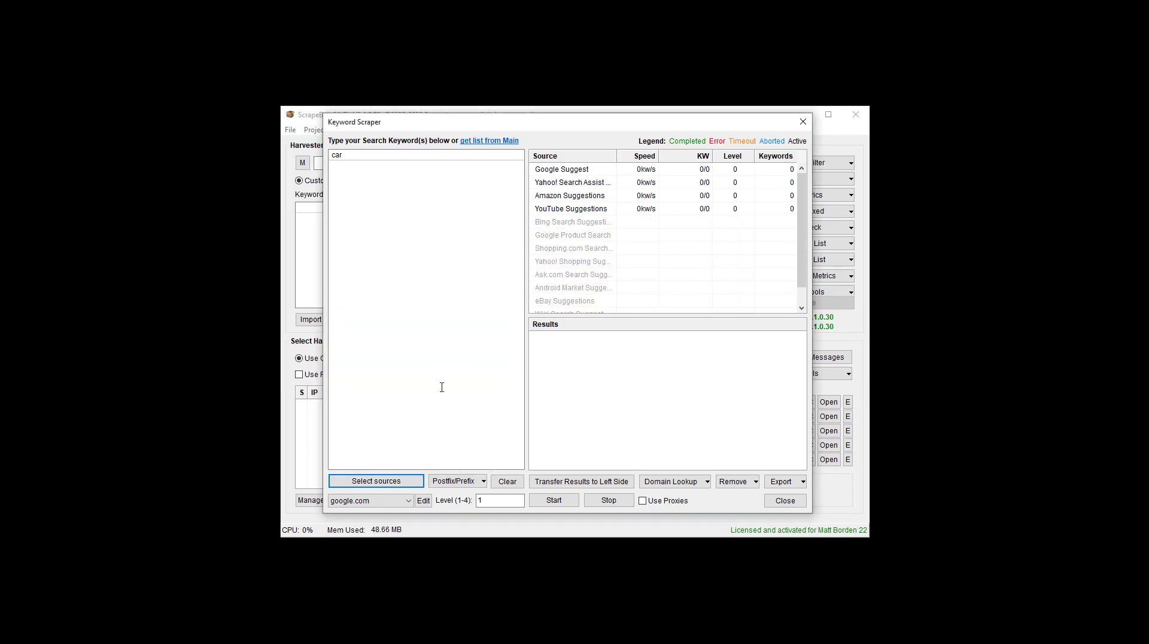
- Look through the keyword prefix and append options, the selected sources and the available Google domains
{"action": "left_click", "coordinate": [483, 484]}
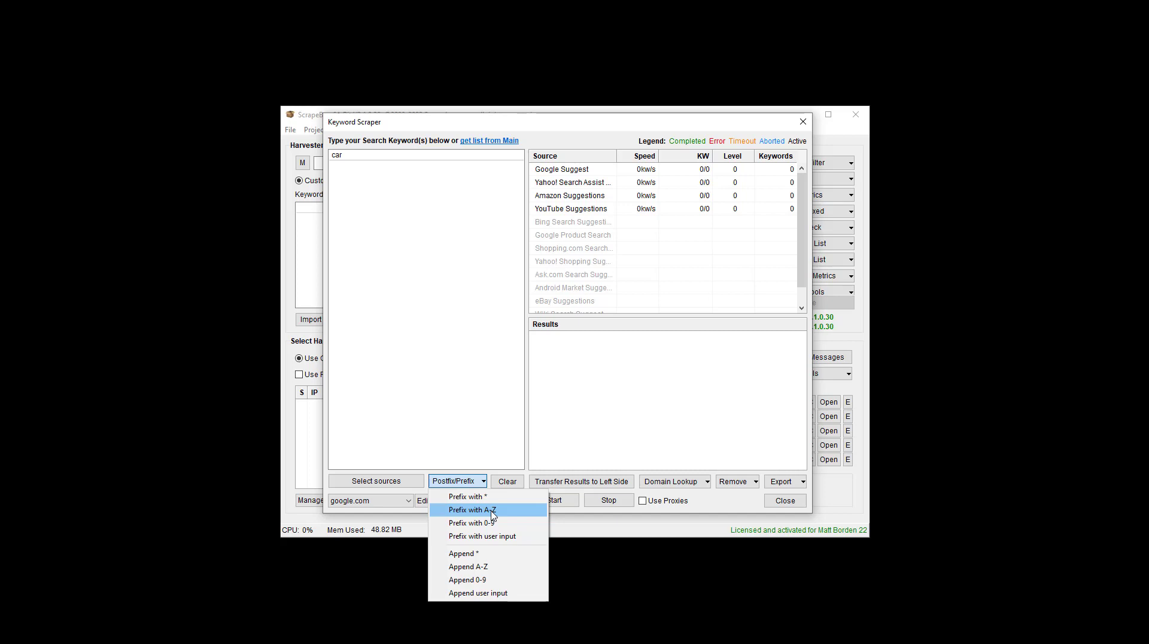
{"action": "left_click", "coordinate": [482, 482]}
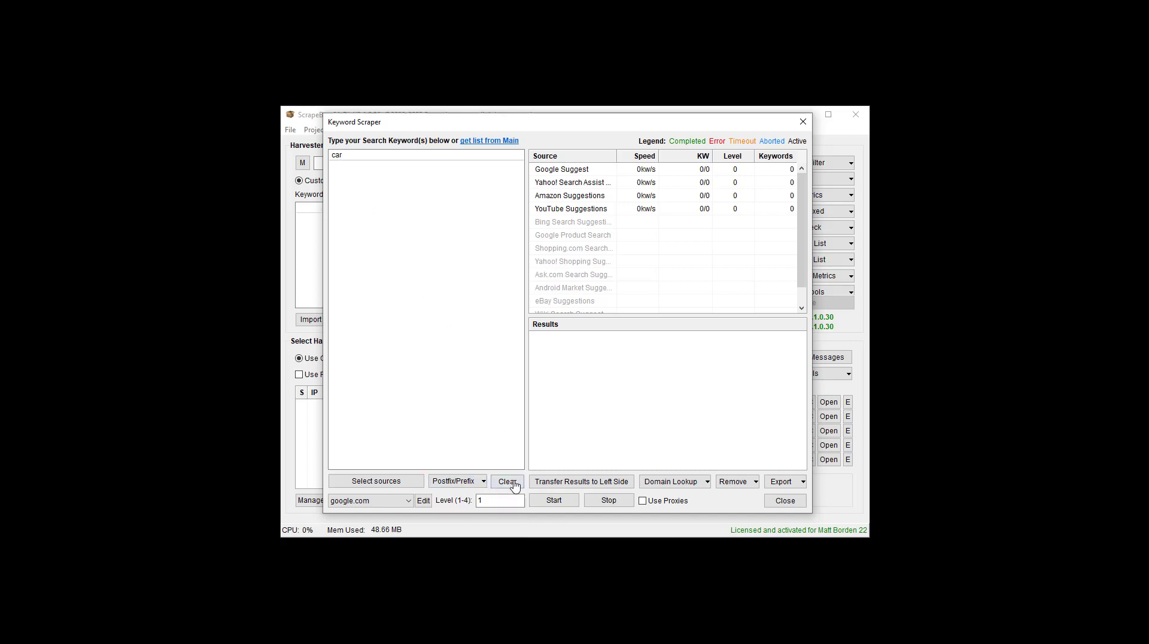
{"action": "left_click", "coordinate": [393, 502]}
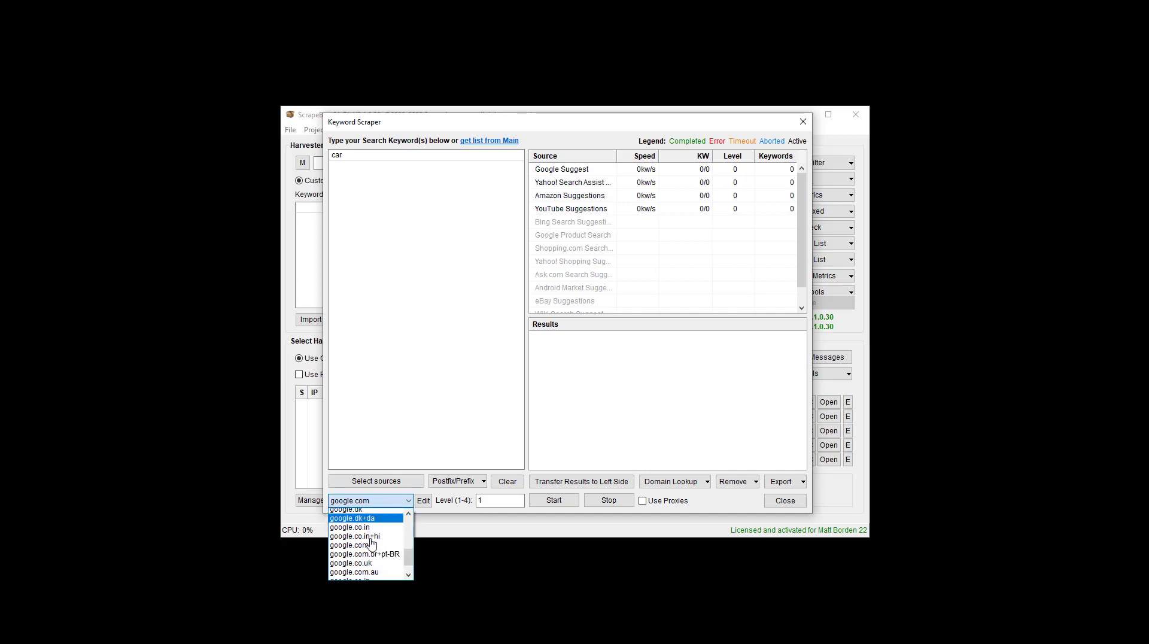
{"action": "left_click", "coordinate": [384, 483]}
{"action": "left_click", "coordinate": [386, 483]}
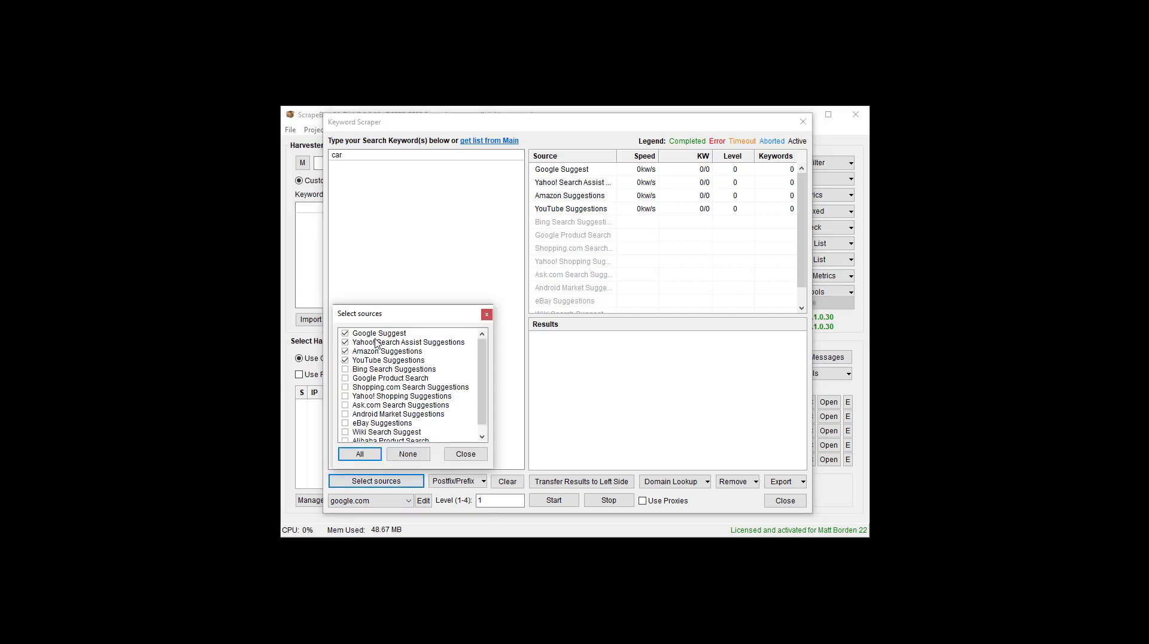
{"action": "left_click", "coordinate": [465, 453]}
{"action": "left_click", "coordinate": [409, 501]}
{"action": "left_click", "coordinate": [409, 502]}
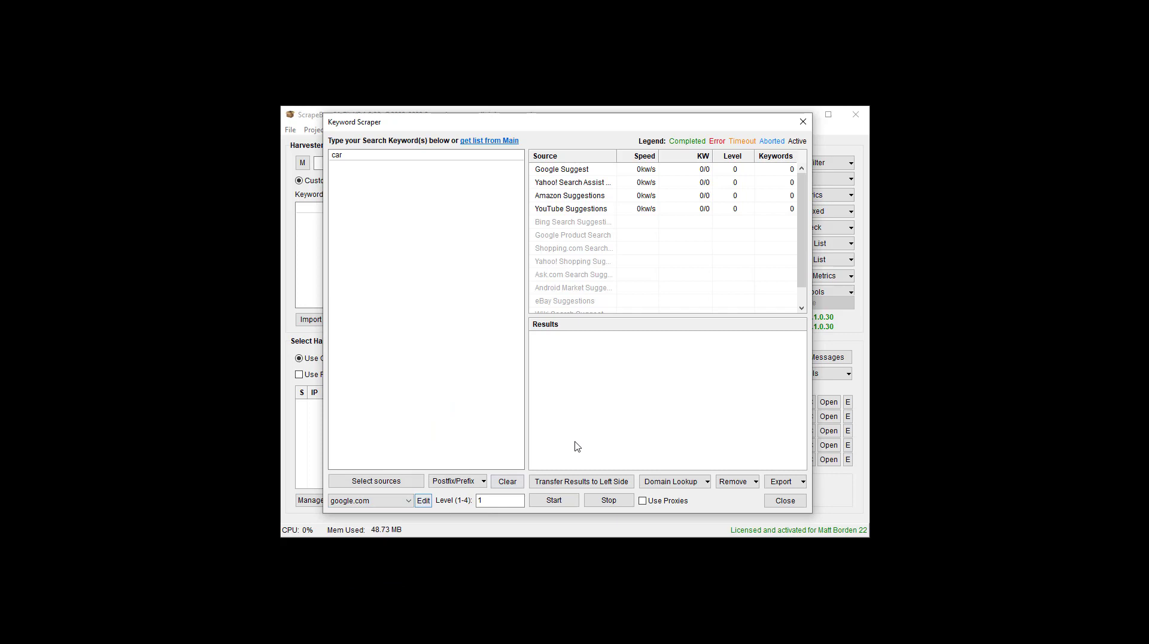
- Open the Google engines list for editing and review its country and language entries, such as google.com.au and google.com.br+pt-BR
{"action": "left_click", "coordinate": [423, 500]}
{"action": "scroll", "coordinate": [569, 321], "scroll_direction": "down", "scroll_amount": 4}
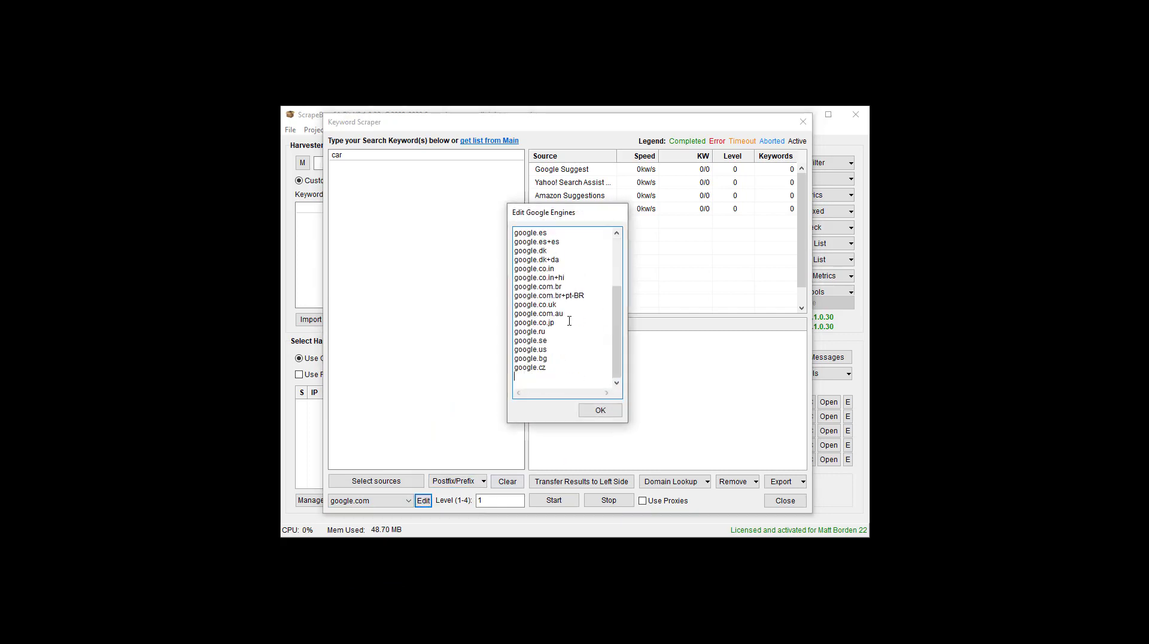
{"action": "scroll", "coordinate": [579, 276], "scroll_direction": "up", "scroll_amount": 3}
{"action": "scroll", "coordinate": [562, 373], "scroll_direction": "down", "scroll_amount": 3}
{"action": "left_click_drag", "start_coordinate": [550, 367], "coordinate": [503, 368]}
{"action": "double_click", "coordinate": [550, 332]}
{"action": "left_click_drag", "start_coordinate": [574, 313], "coordinate": [463, 315]}
{"action": "scroll", "coordinate": [563, 288], "scroll_direction": "up", "scroll_amount": 1}
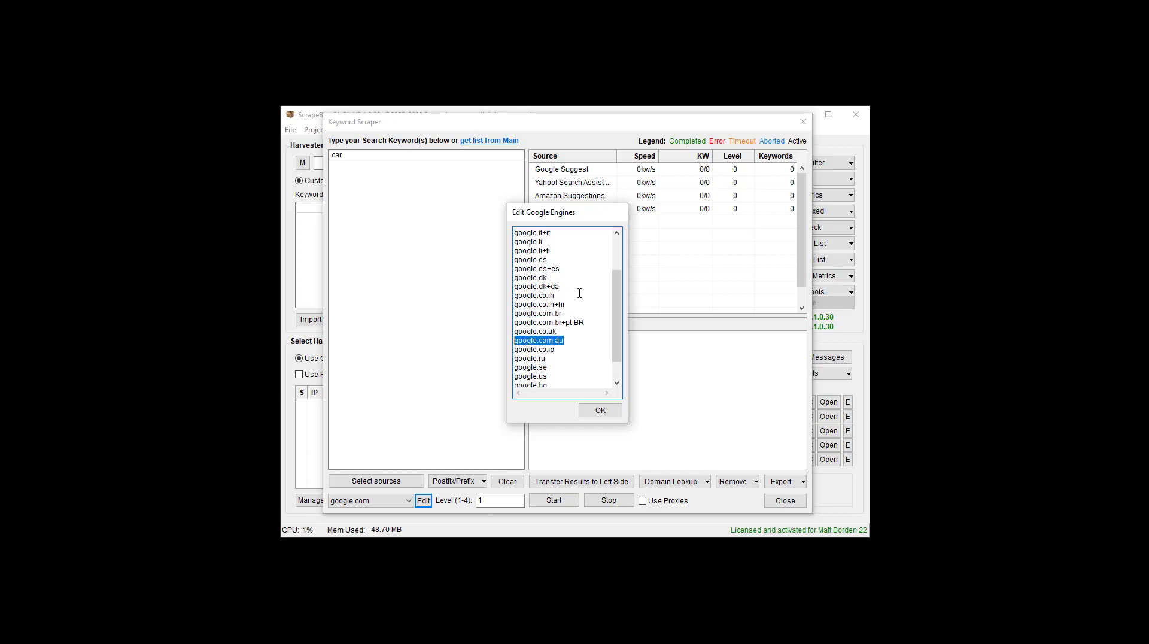
{"action": "left_click_drag", "start_coordinate": [583, 323], "coordinate": [541, 325]}
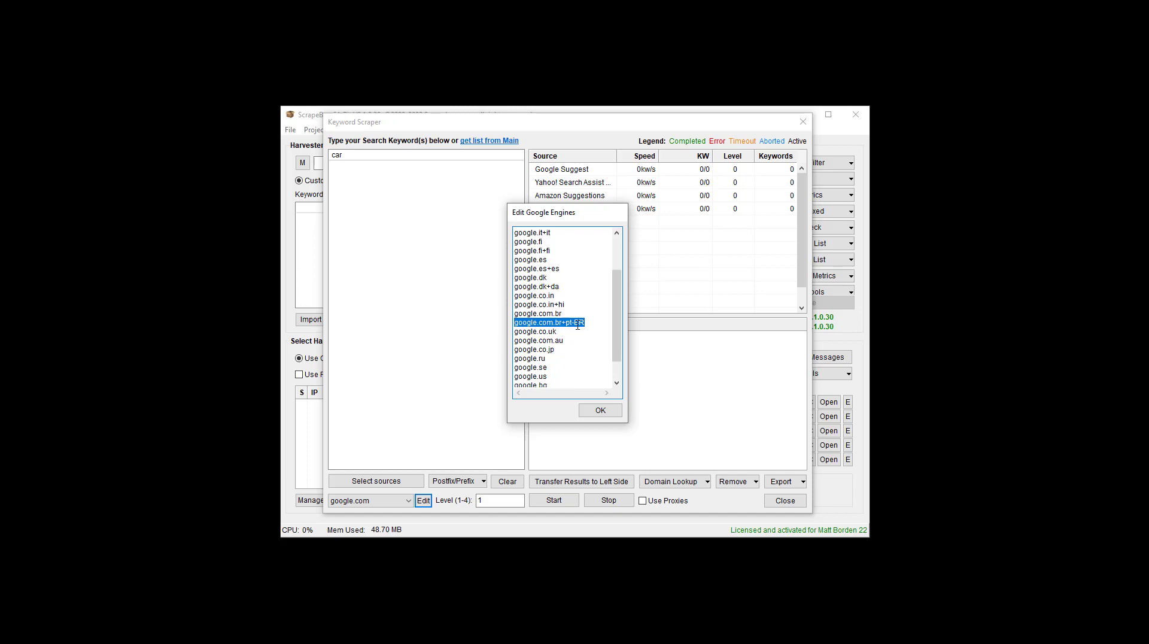
{"action": "scroll", "coordinate": [583, 323], "scroll_direction": "up", "scroll_amount": 2}
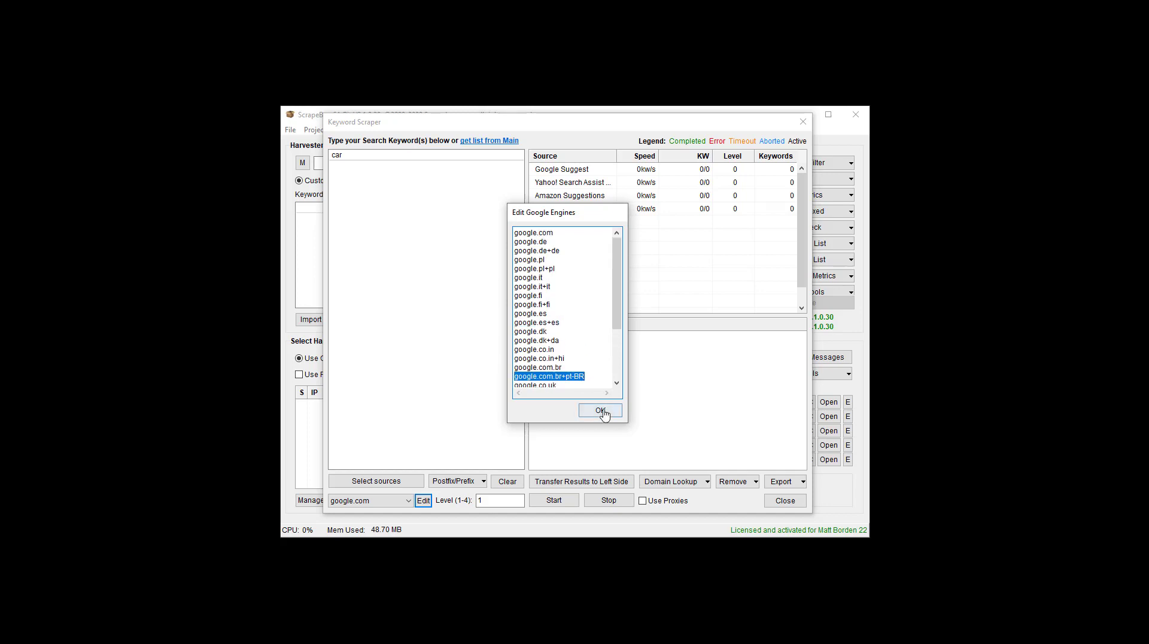
{"action": "left_click", "coordinate": [600, 410]}
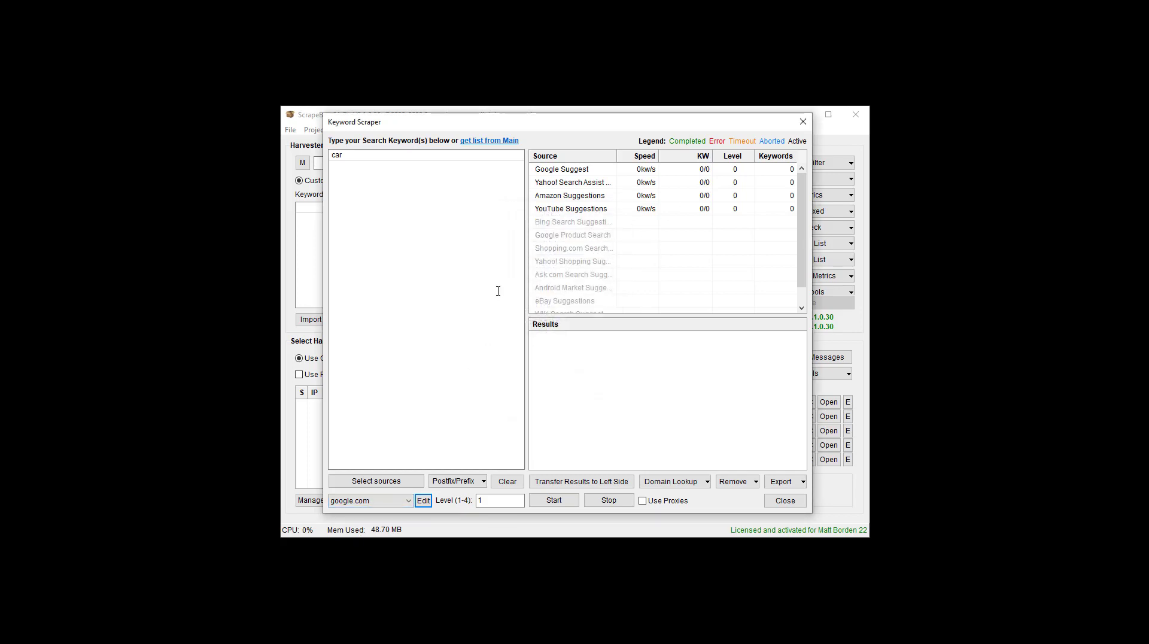
- Run the keyword scrape for "car" at level 1
{"action": "left_click", "coordinate": [500, 500]}
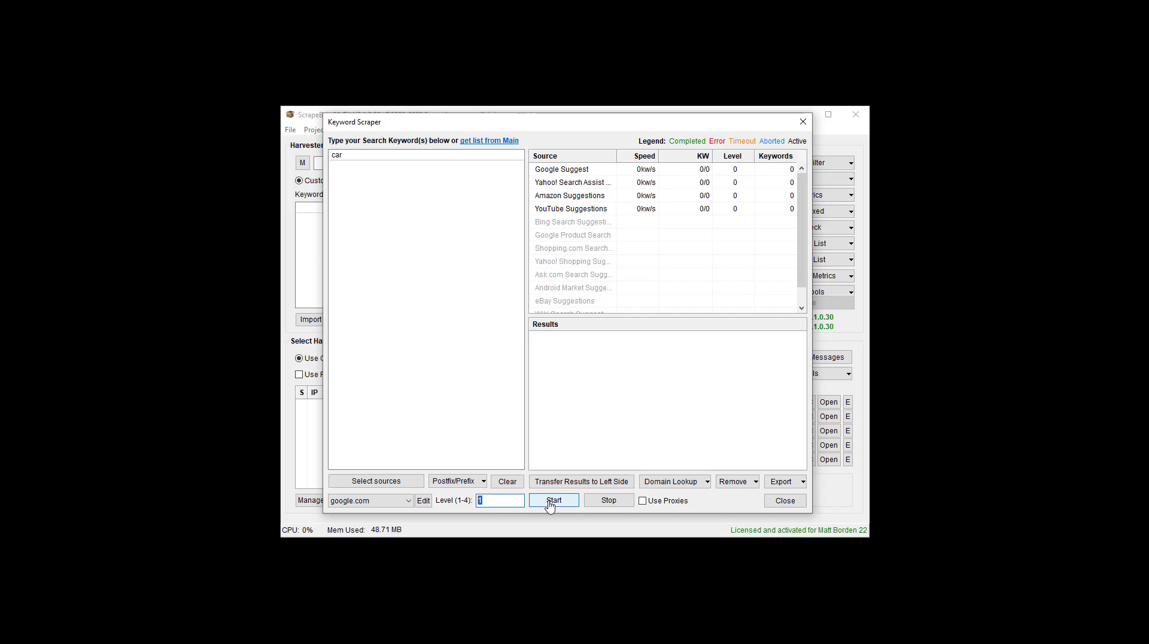
{"action": "left_click", "coordinate": [550, 502]}
- Examine the keyword suggestions scraped at level 1 for their relevance to the search keyword
{"action": "left_click", "coordinate": [659, 364]}
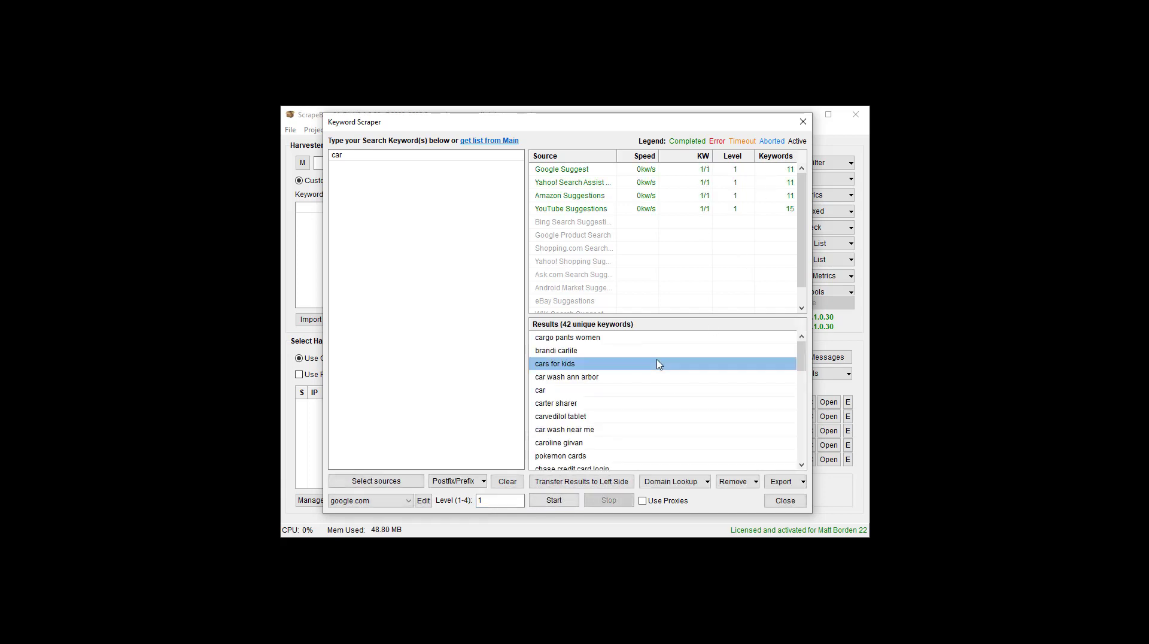
{"action": "scroll", "coordinate": [658, 362], "scroll_direction": "down", "scroll_amount": 6}
{"action": "scroll", "coordinate": [643, 362], "scroll_direction": "up", "scroll_amount": 6}
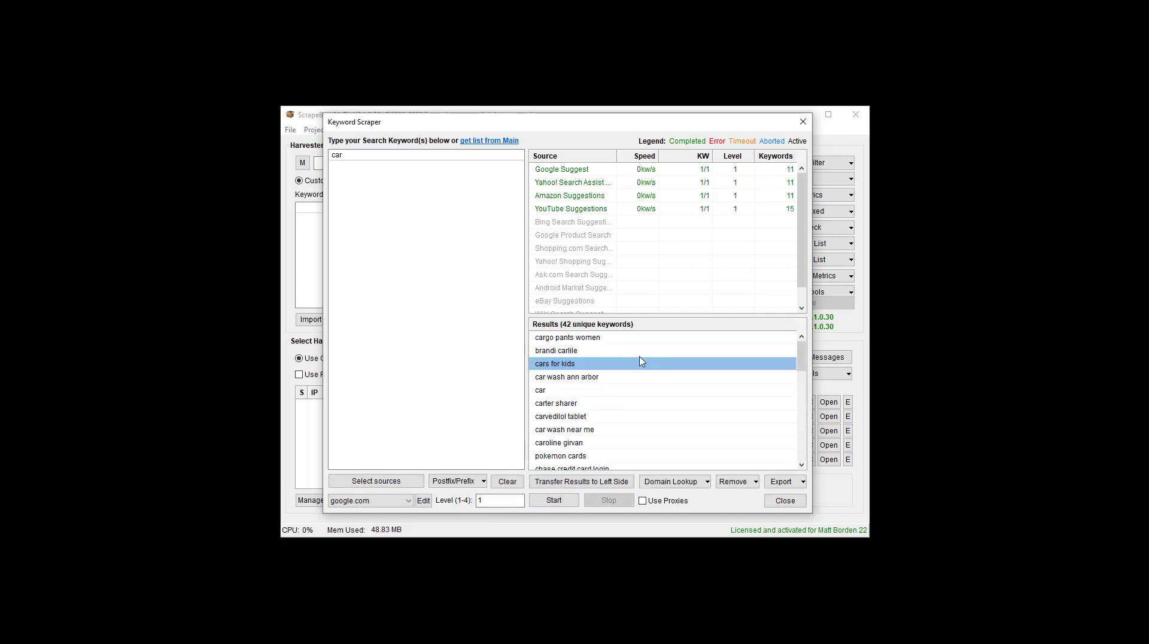
{"action": "left_click", "coordinate": [540, 338]}
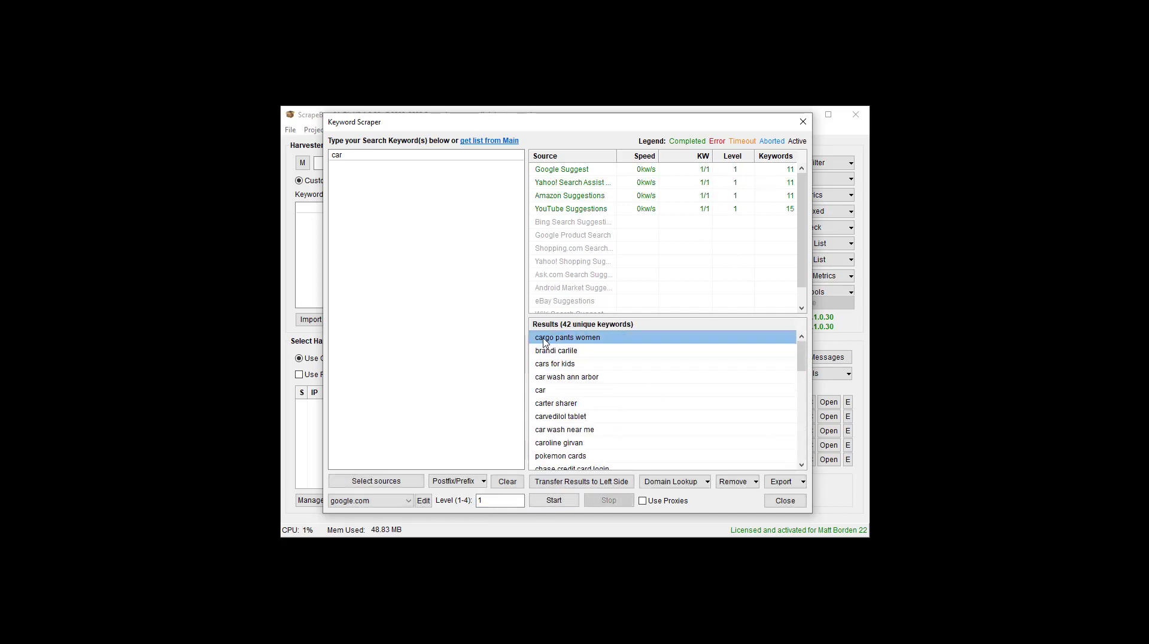
{"action": "left_click", "coordinate": [569, 377]}
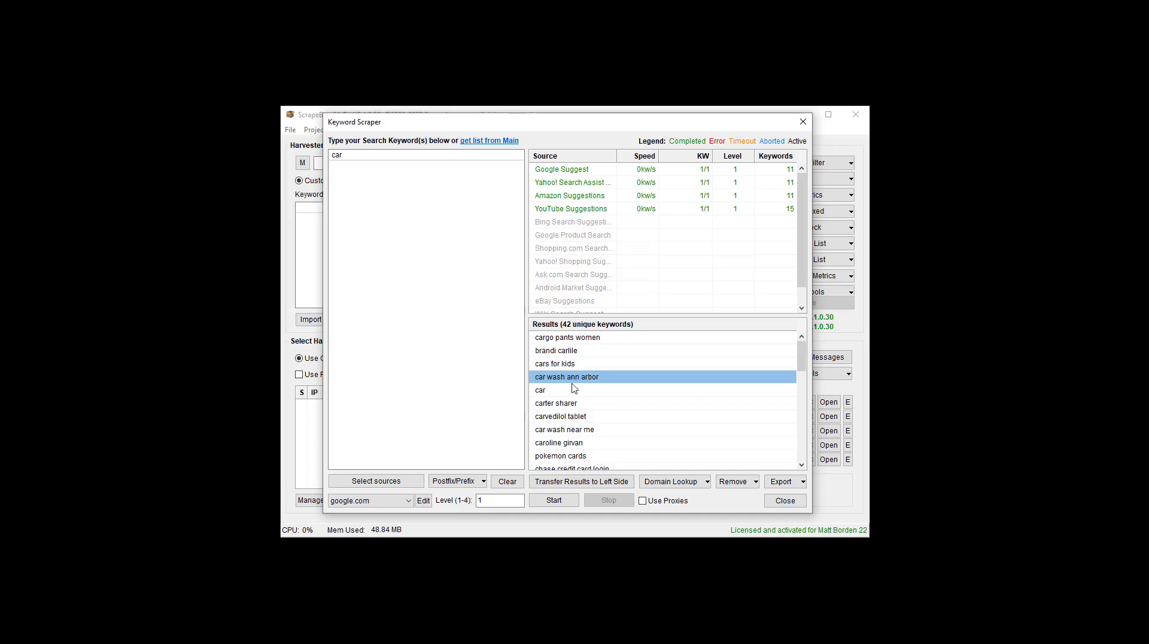
{"action": "scroll", "coordinate": [573, 388], "scroll_direction": "down", "scroll_amount": 10}
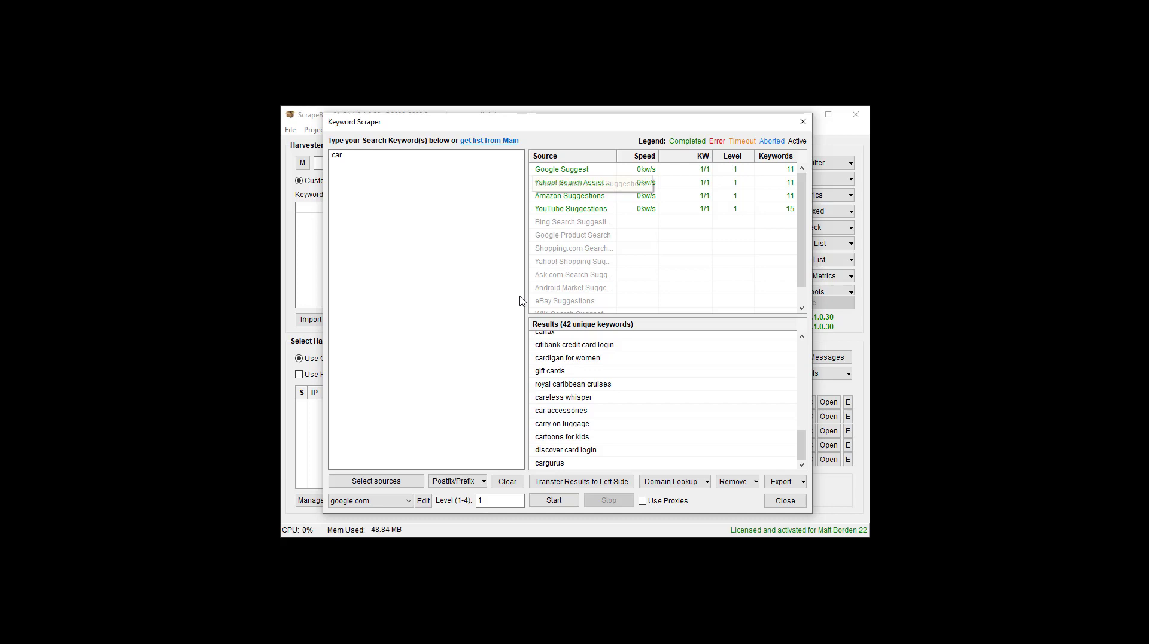
{"action": "scroll", "coordinate": [600, 397], "scroll_direction": "up", "scroll_amount": 5}
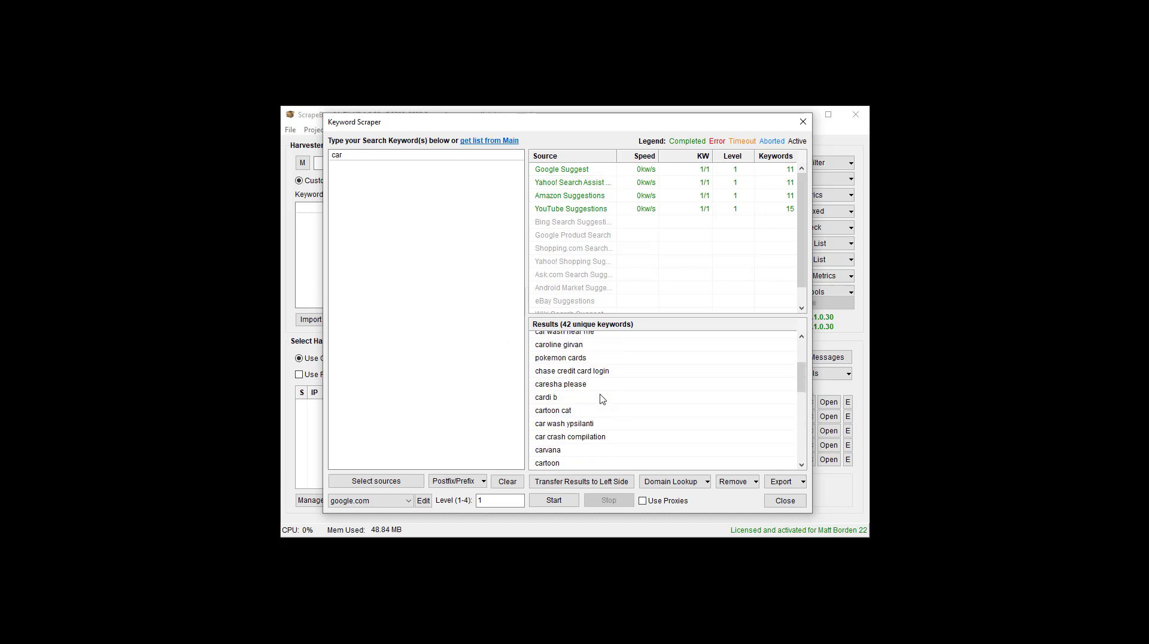
{"action": "left_click", "coordinate": [598, 350]}
{"action": "scroll", "coordinate": [599, 359], "scroll_direction": "up", "scroll_amount": 2}
{"action": "scroll", "coordinate": [595, 263], "scroll_direction": "down", "scroll_amount": 1}
{"action": "scroll", "coordinate": [597, 269], "scroll_direction": "up", "scroll_amount": 1}
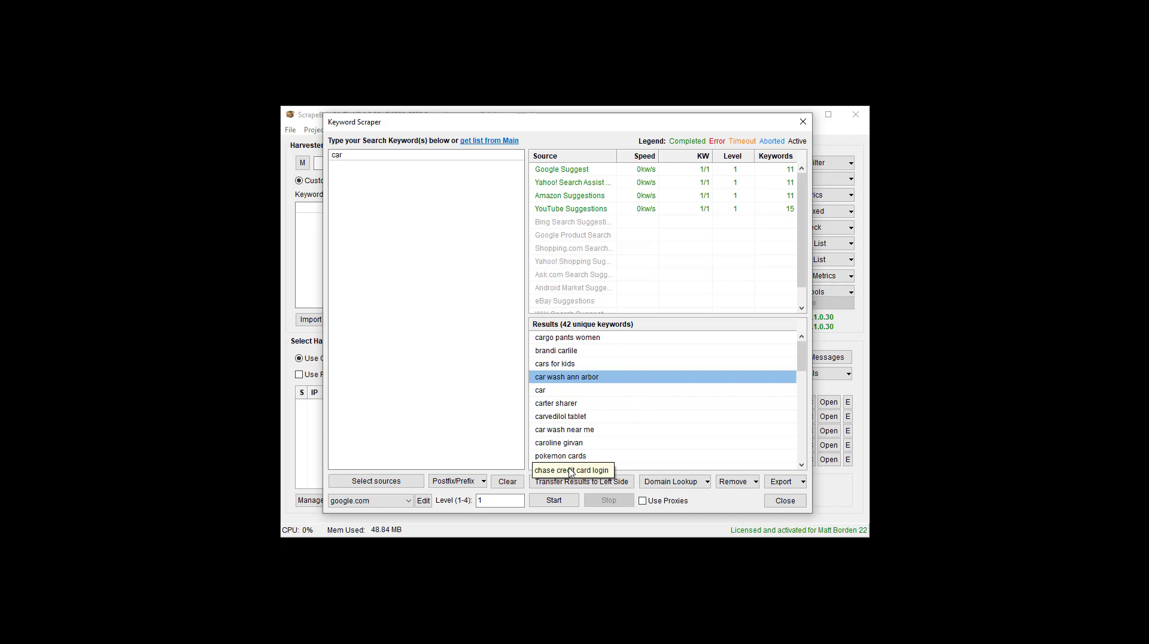
- Set the scrape level to 4, run the keyword scrape again and stop it partway
{"action": "double_click", "coordinate": [482, 500]}
{"action": "type", "text": "2"}
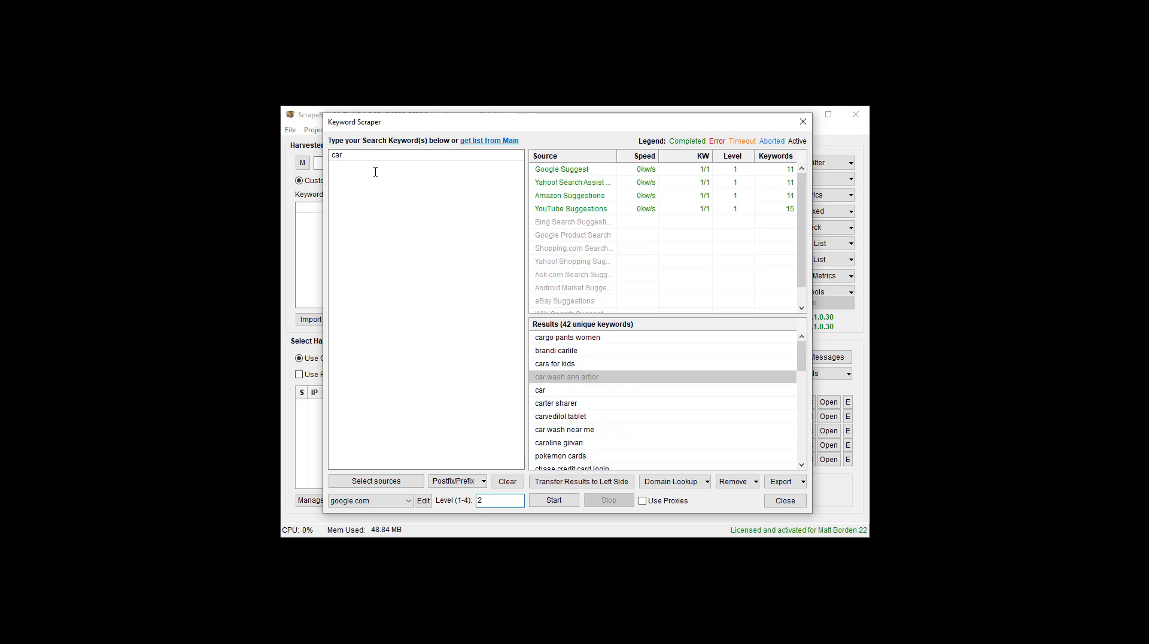
{"action": "double_click", "coordinate": [497, 504]}
{"action": "type", "text": "4"}
{"action": "left_click", "coordinate": [556, 498]}
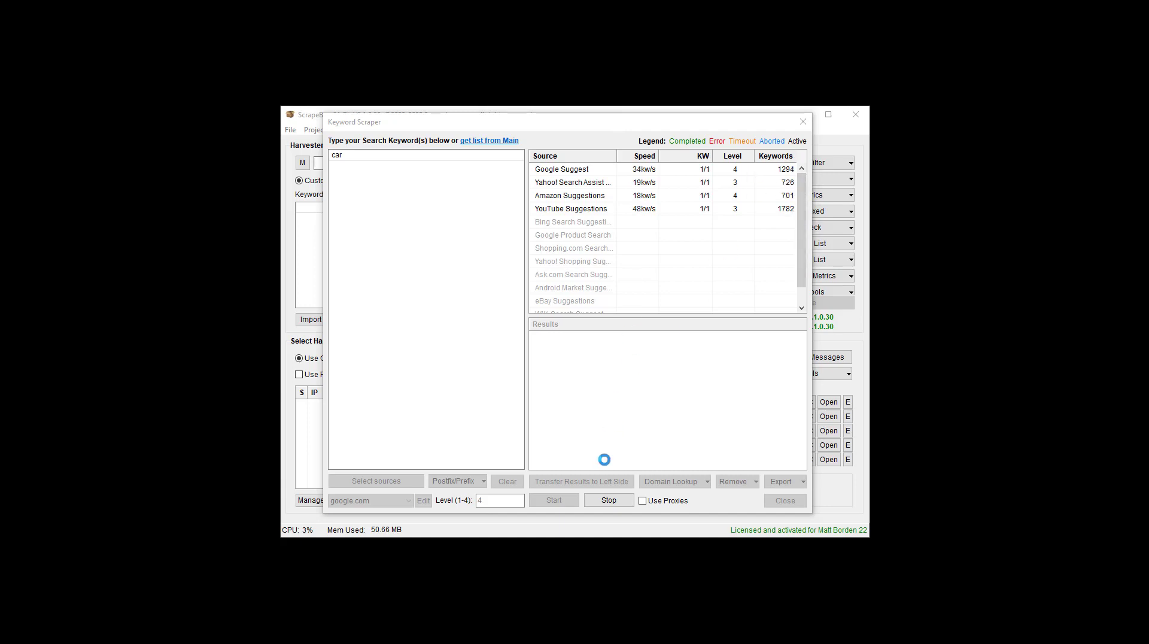
{"action": "left_click", "coordinate": [605, 500]}
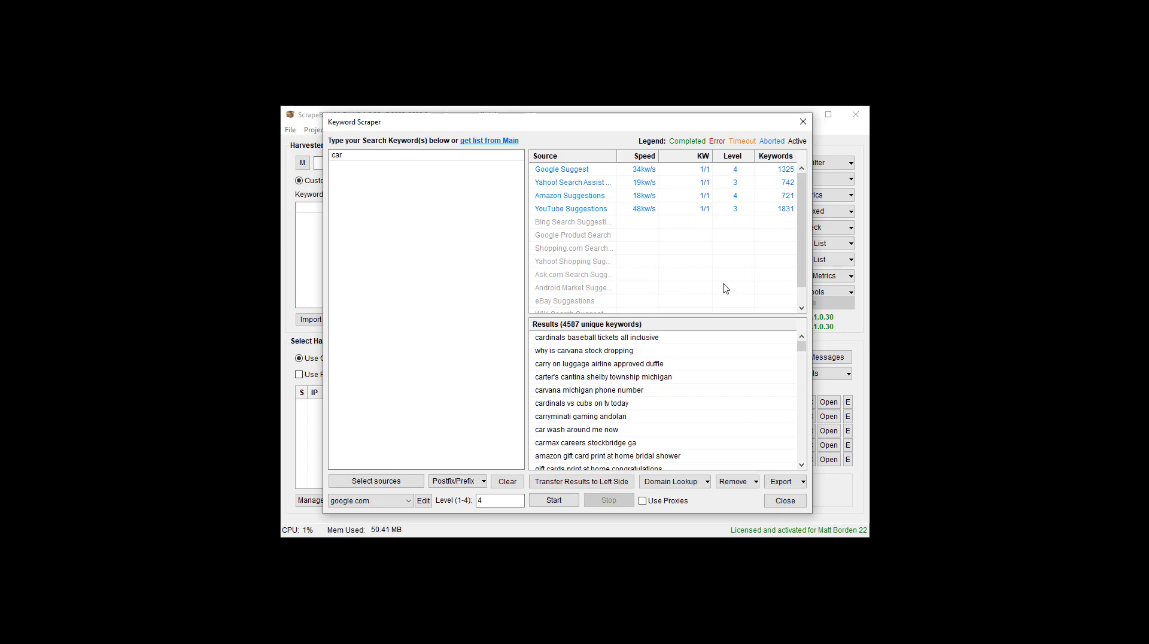
- Examine the longer keyword suggestions gathered by the level 4 scrape
{"action": "scroll", "coordinate": [697, 344], "scroll_direction": "down", "scroll_amount": 3}
{"action": "scroll", "coordinate": [672, 427], "scroll_direction": "up", "scroll_amount": 3}
{"action": "scroll", "coordinate": [658, 395], "scroll_direction": "down", "scroll_amount": 10}
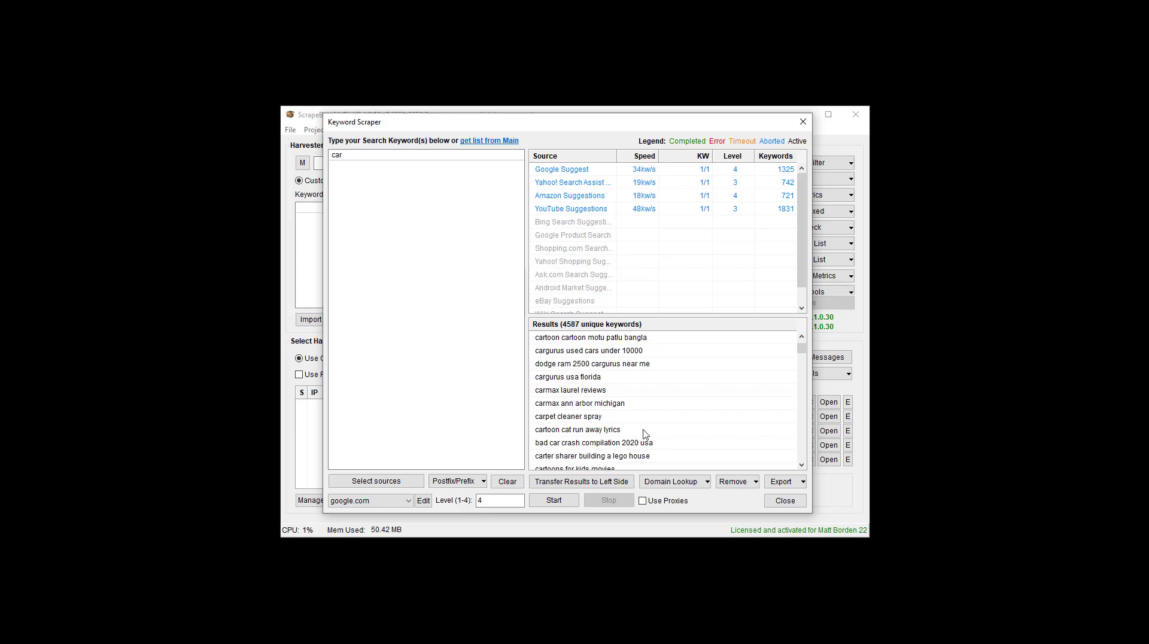
{"action": "scroll", "coordinate": [662, 432], "scroll_direction": "down", "scroll_amount": 10}
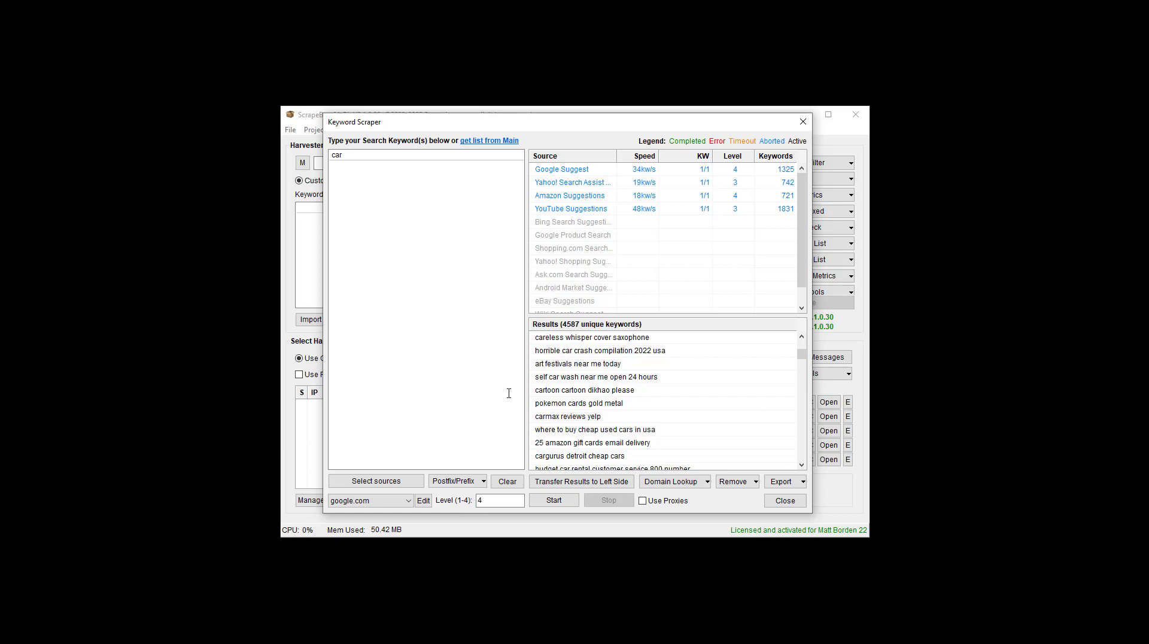
{"action": "scroll", "coordinate": [570, 424], "scroll_direction": "down", "scroll_amount": 1}
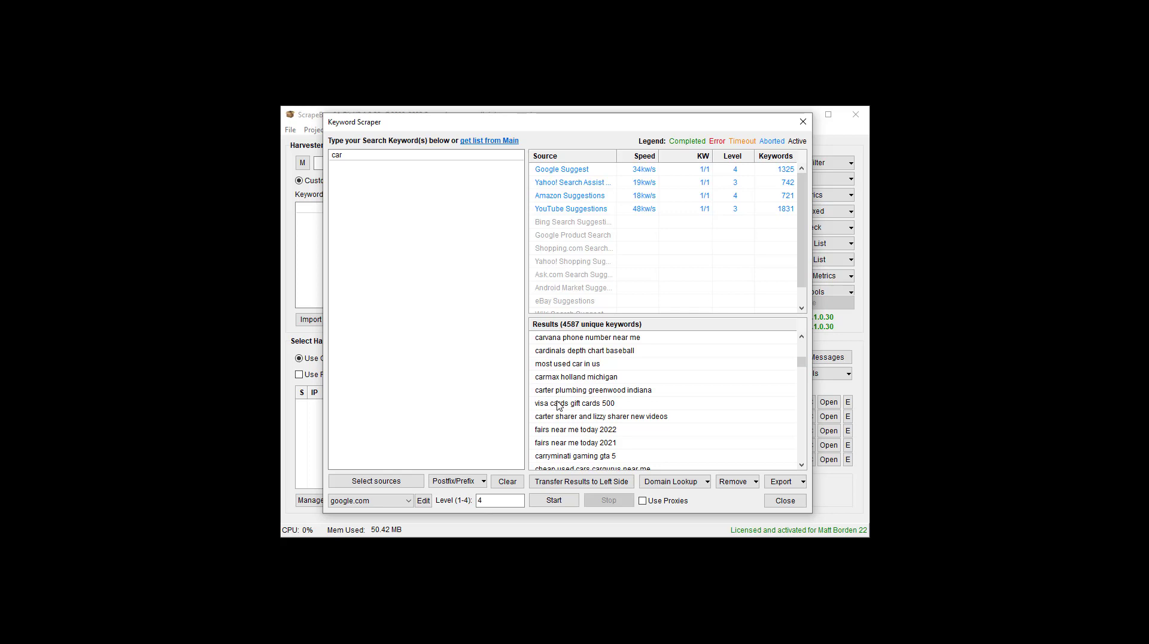
{"action": "left_click", "coordinate": [732, 481]}
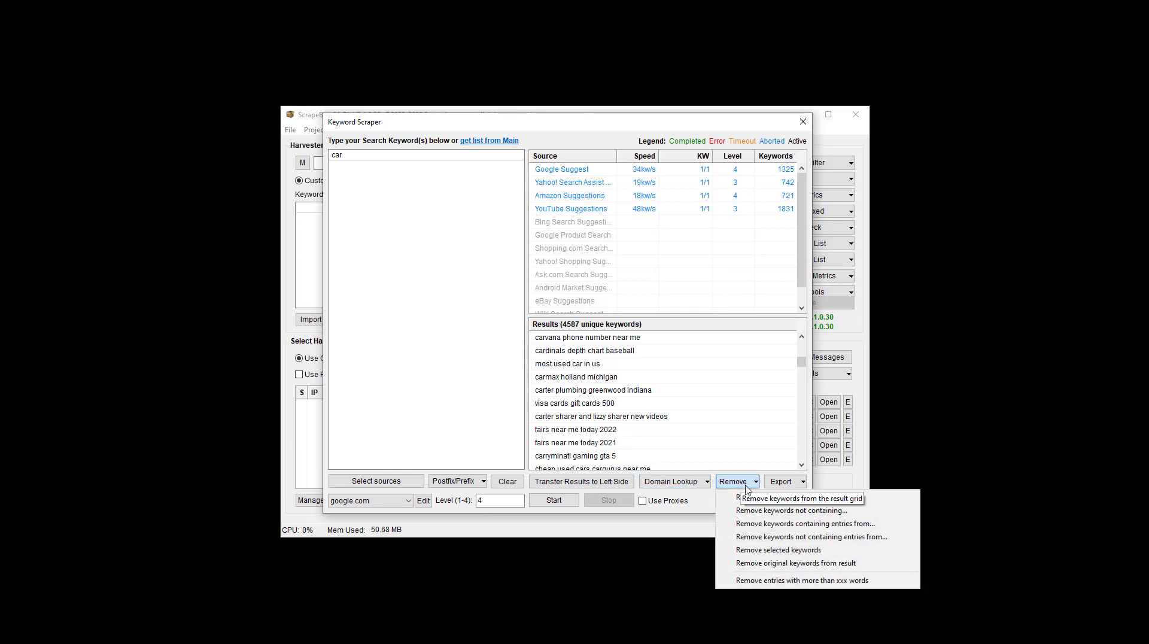
{"action": "left_click", "coordinate": [749, 455]}
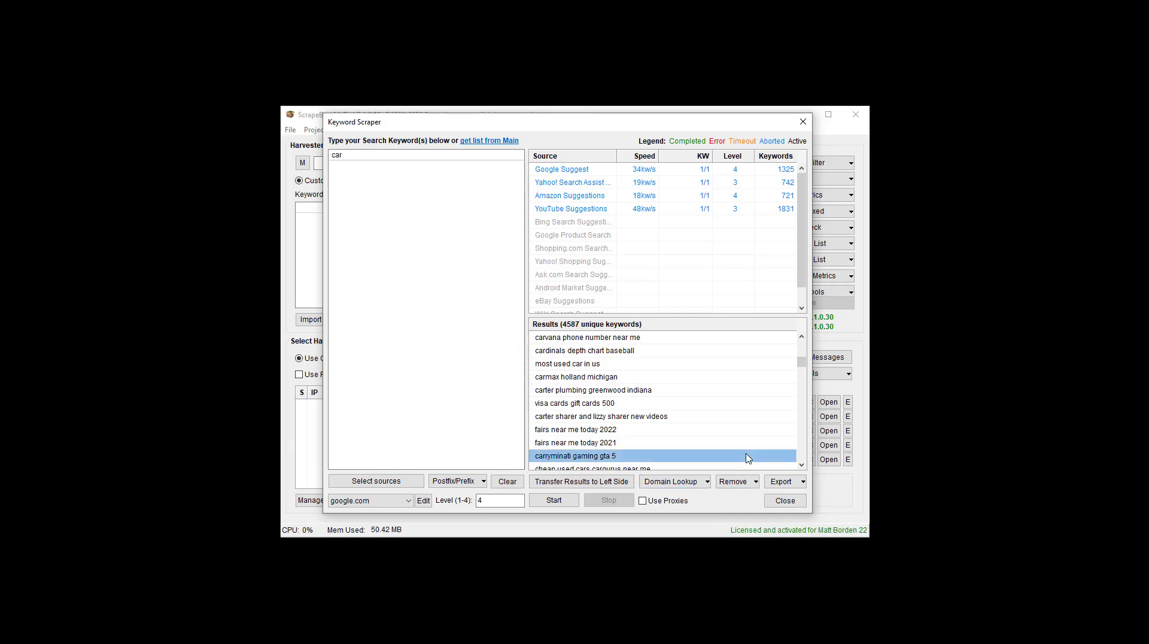
{"action": "left_click", "coordinate": [733, 482]}
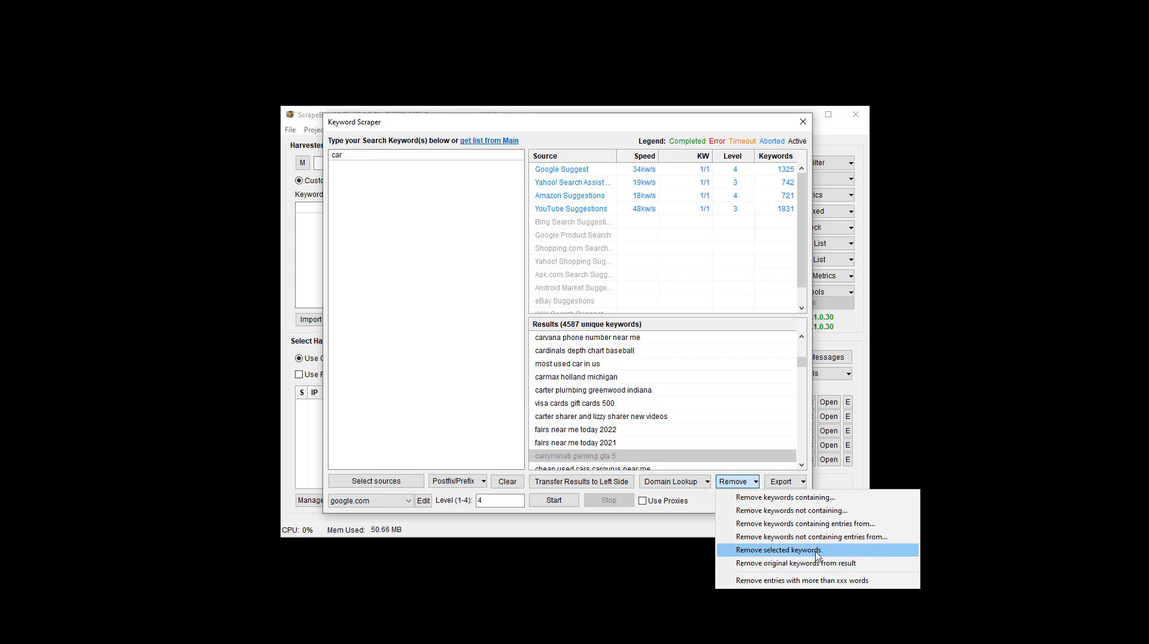
{"action": "left_click", "coordinate": [645, 390]}
{"action": "left_click", "coordinate": [589, 419], "text": "ctrl"}
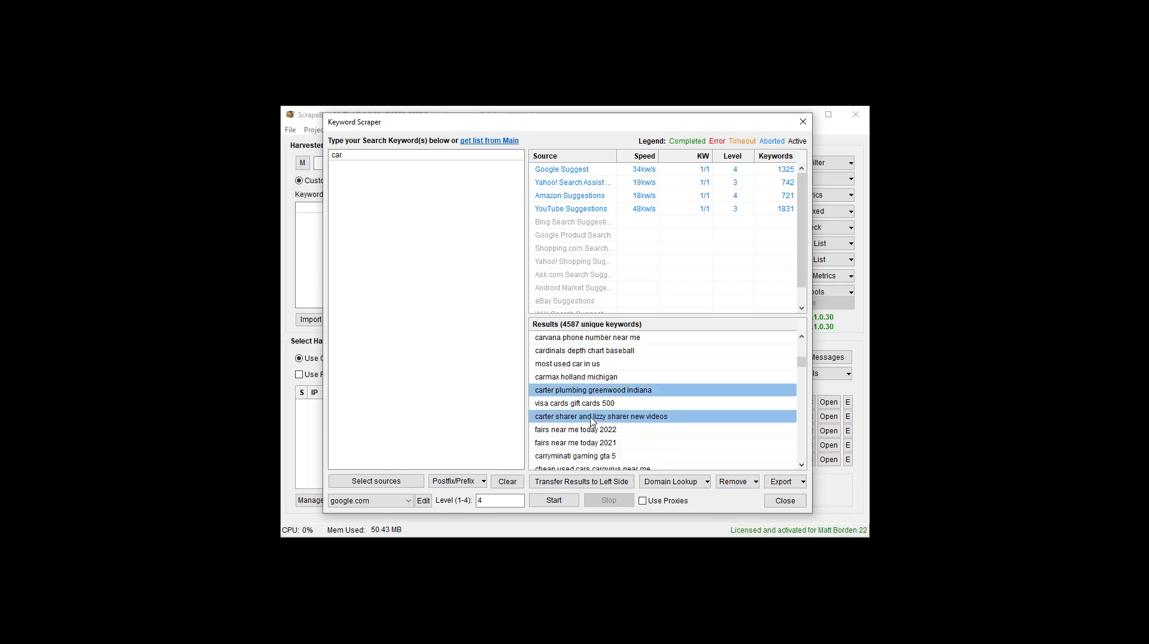
{"action": "left_click", "coordinate": [603, 443], "text": "ctrl"}
{"action": "left_click", "coordinate": [614, 457], "text": "ctrl"}
- Remove the result keywords from "carvana phone number near me" through "visa cards gift cards 500", plus "carryminati gaming gta 5"
{"action": "left_click", "coordinate": [627, 338]}
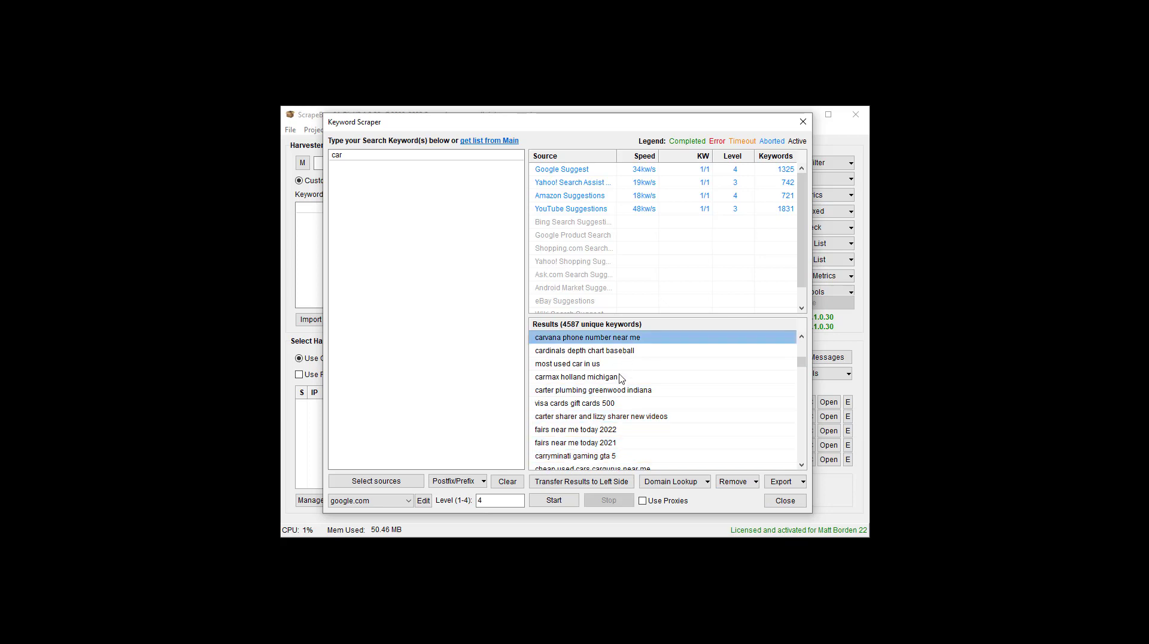
{"action": "left_click", "coordinate": [618, 404], "text": "shift"}
{"action": "left_click", "coordinate": [628, 455], "text": "ctrl"}
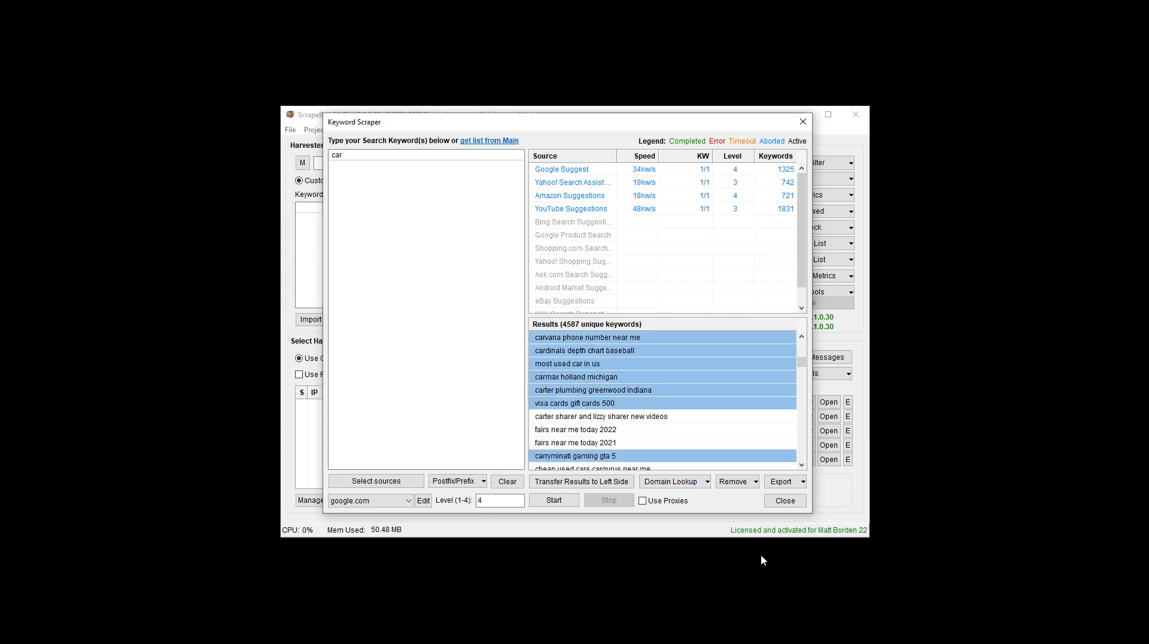
{"action": "left_click", "coordinate": [748, 481]}
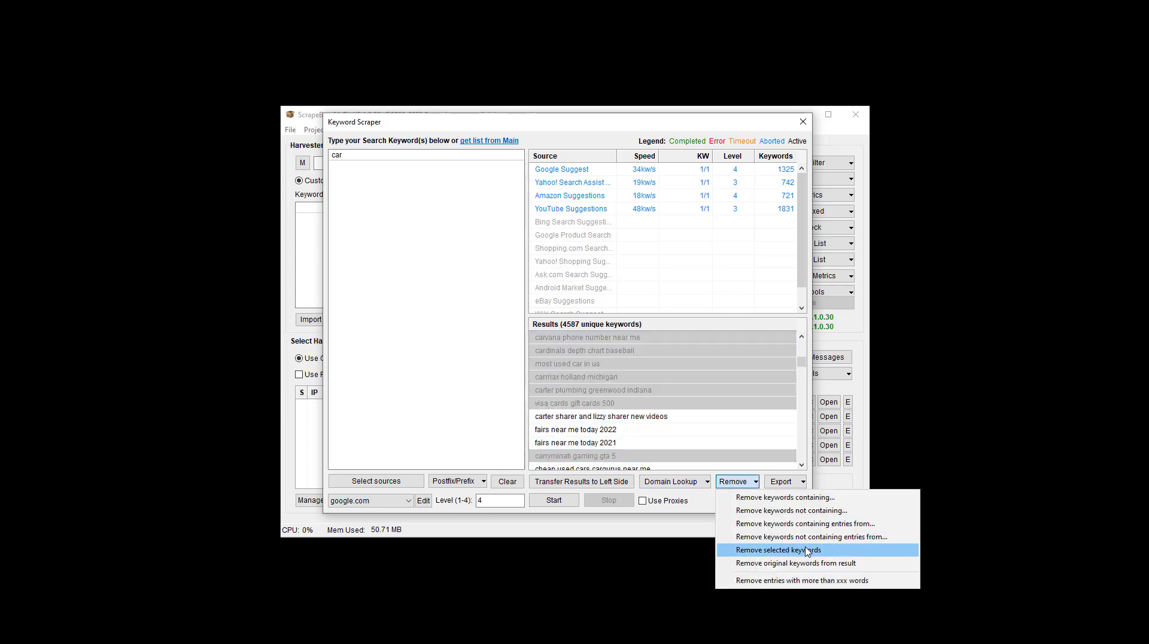
{"action": "left_click", "coordinate": [779, 549]}
- Remove the original search keyword from the scraped results
{"action": "left_click", "coordinate": [752, 486]}
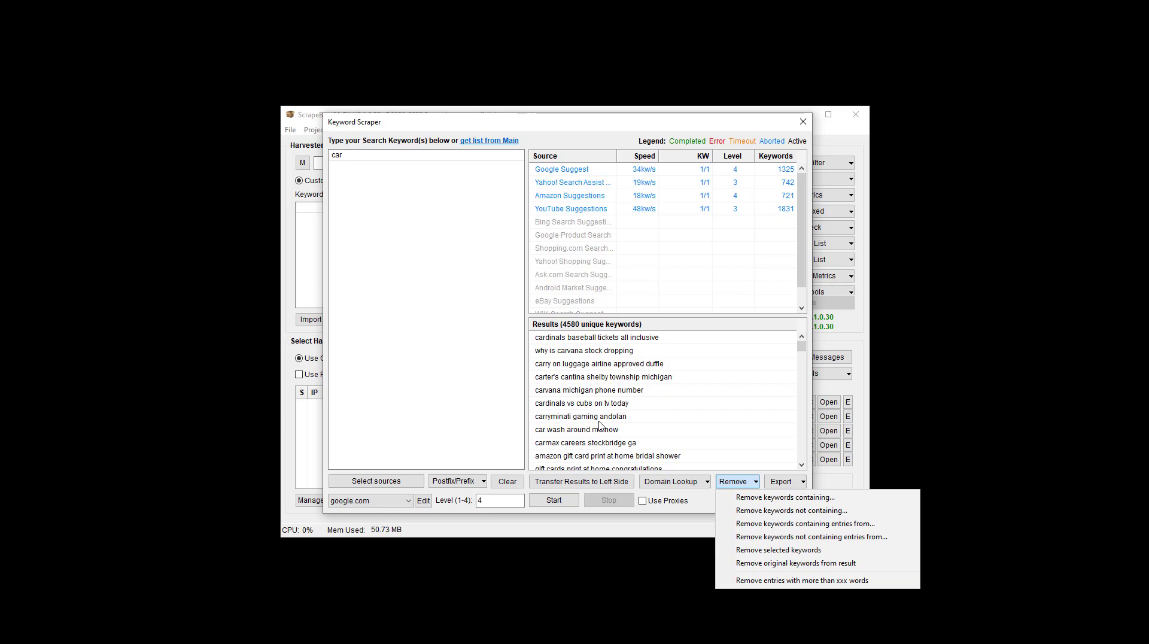
{"action": "left_click", "coordinate": [799, 566]}
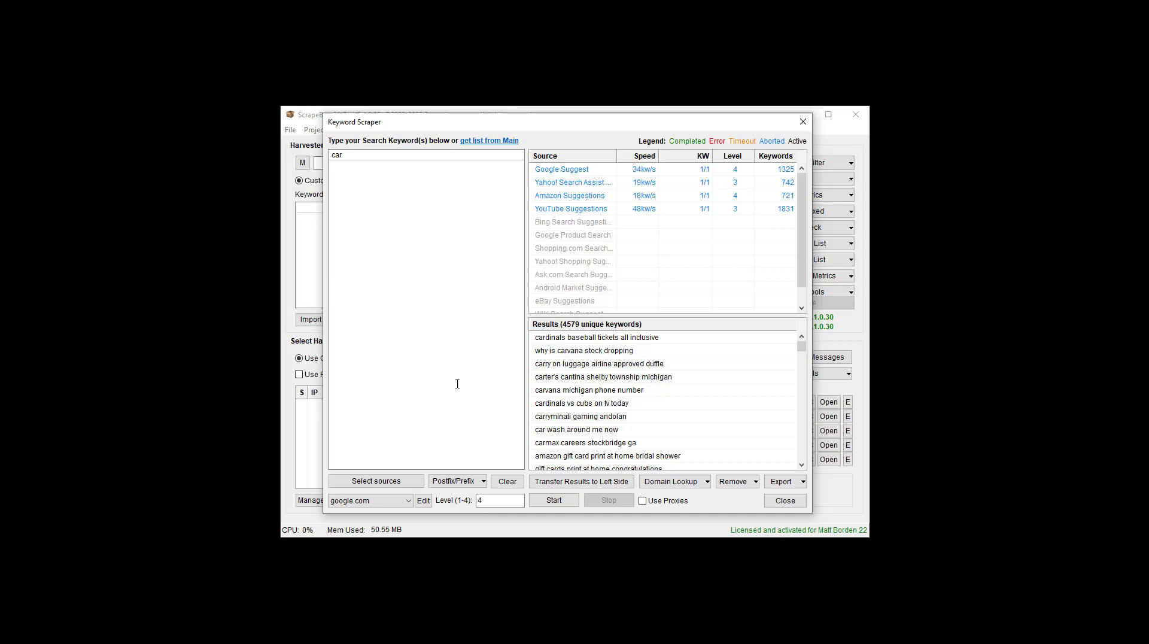
{"action": "left_click", "coordinate": [743, 486]}
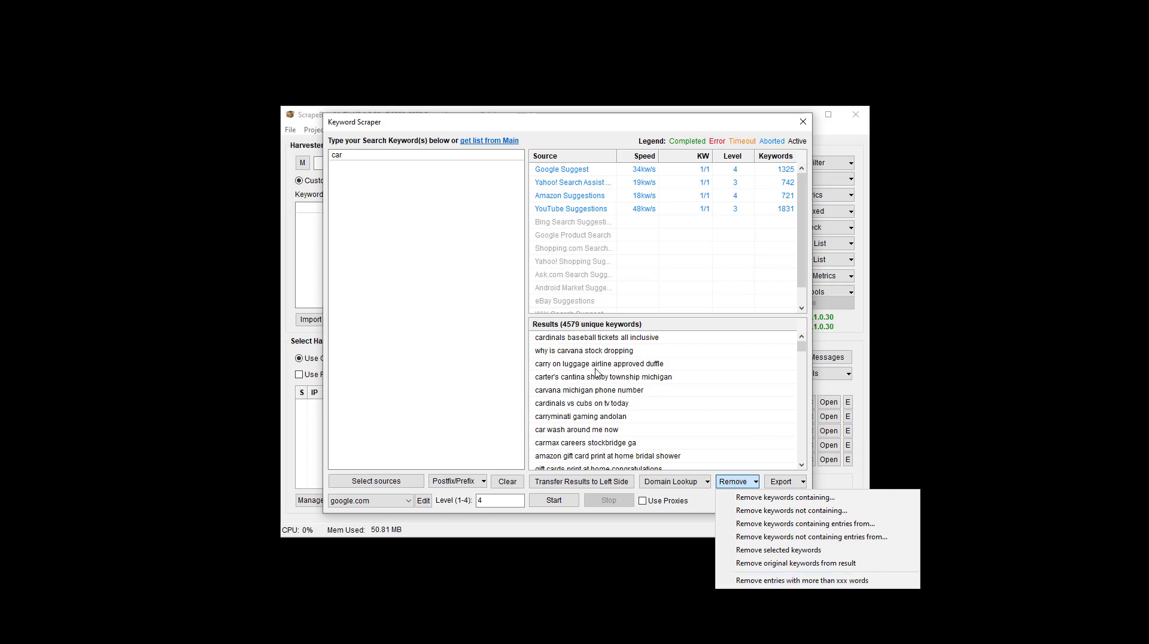
{"action": "left_click", "coordinate": [598, 344]}
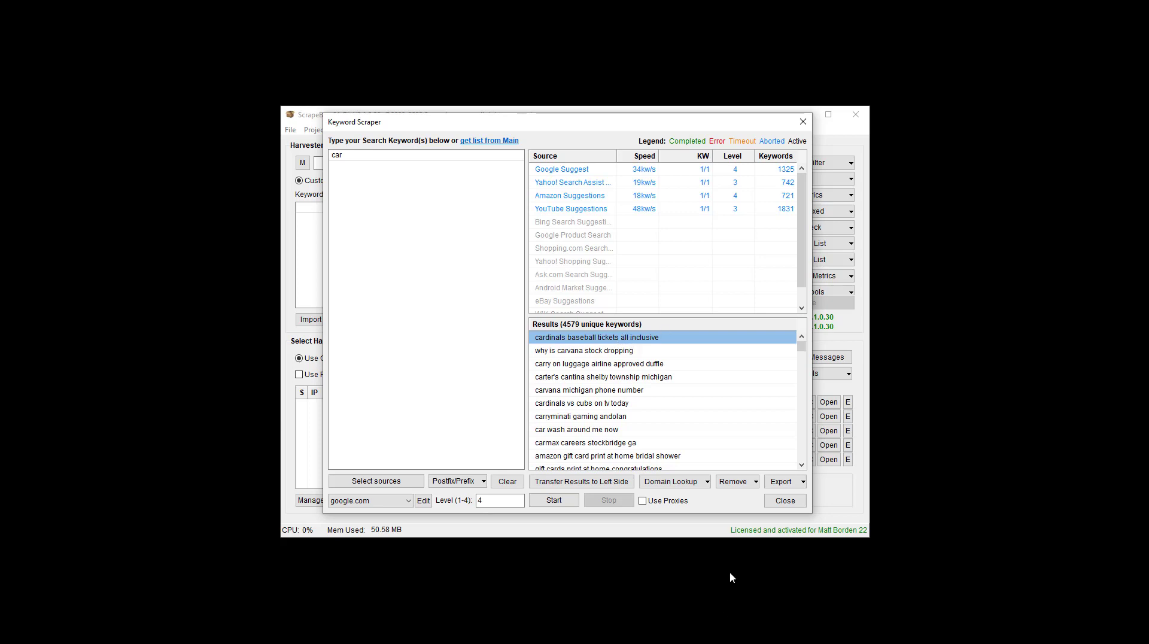
- Remove all scraped keywords with more than 3 words from the results
{"action": "left_click", "coordinate": [735, 481]}
{"action": "left_click", "coordinate": [760, 582]}
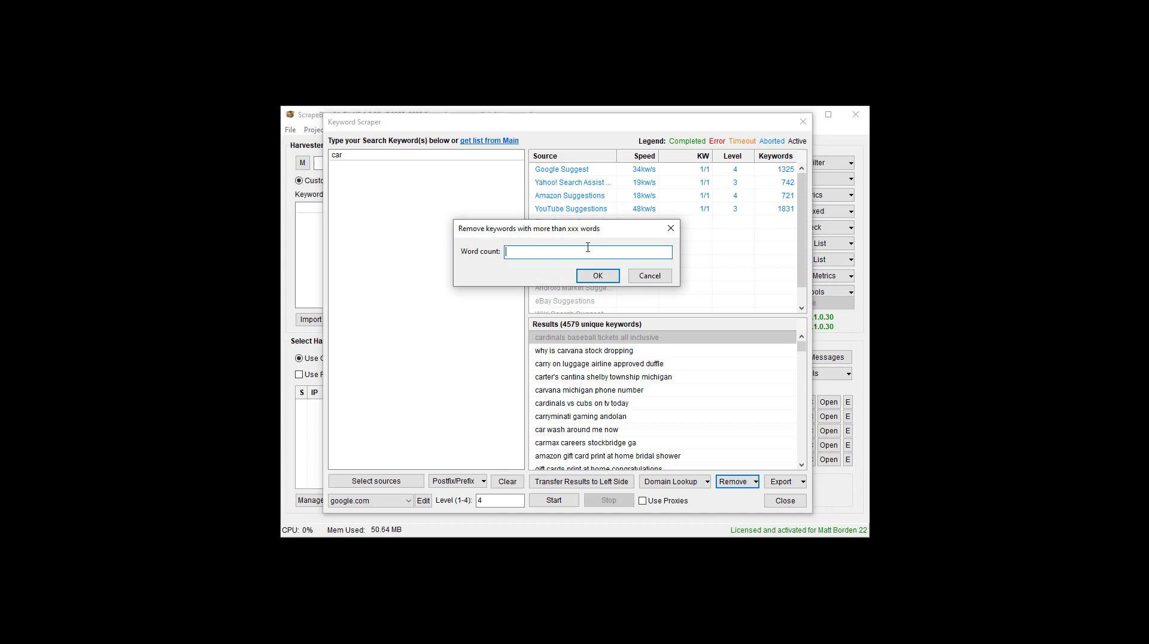
{"action": "type", "text": "4"}
{"action": "left_click", "coordinate": [592, 276]}
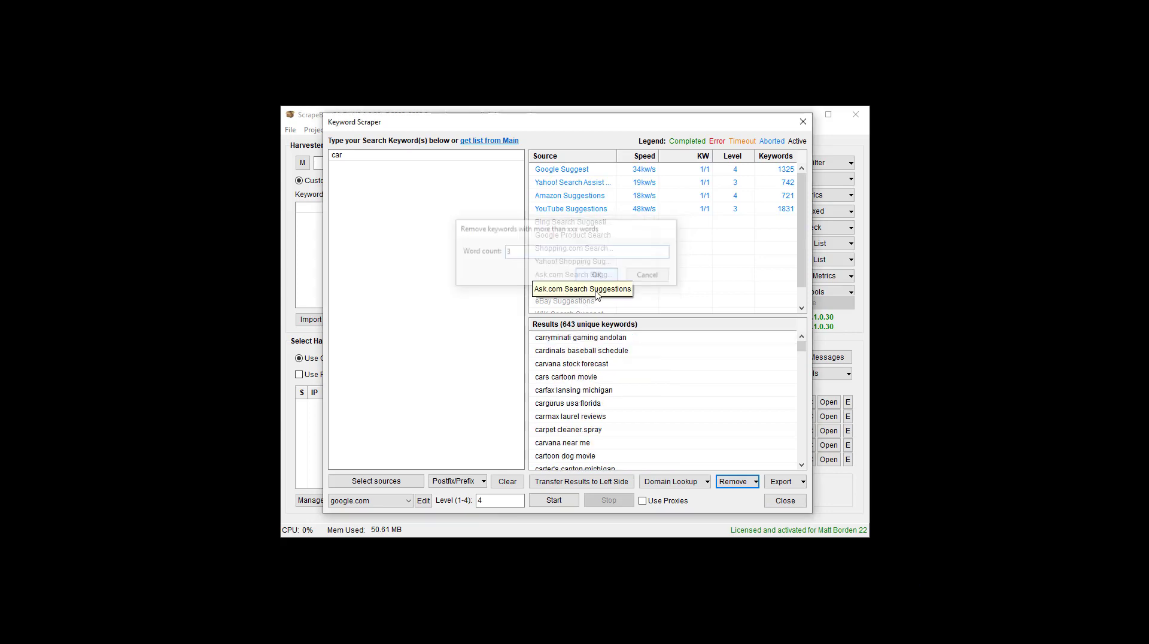
- Look over the remaining short keywords and transfer all results to the search keyword list
{"action": "left_click", "coordinate": [607, 377]}
{"action": "scroll", "coordinate": [615, 402], "scroll_direction": "down", "scroll_amount": 5}
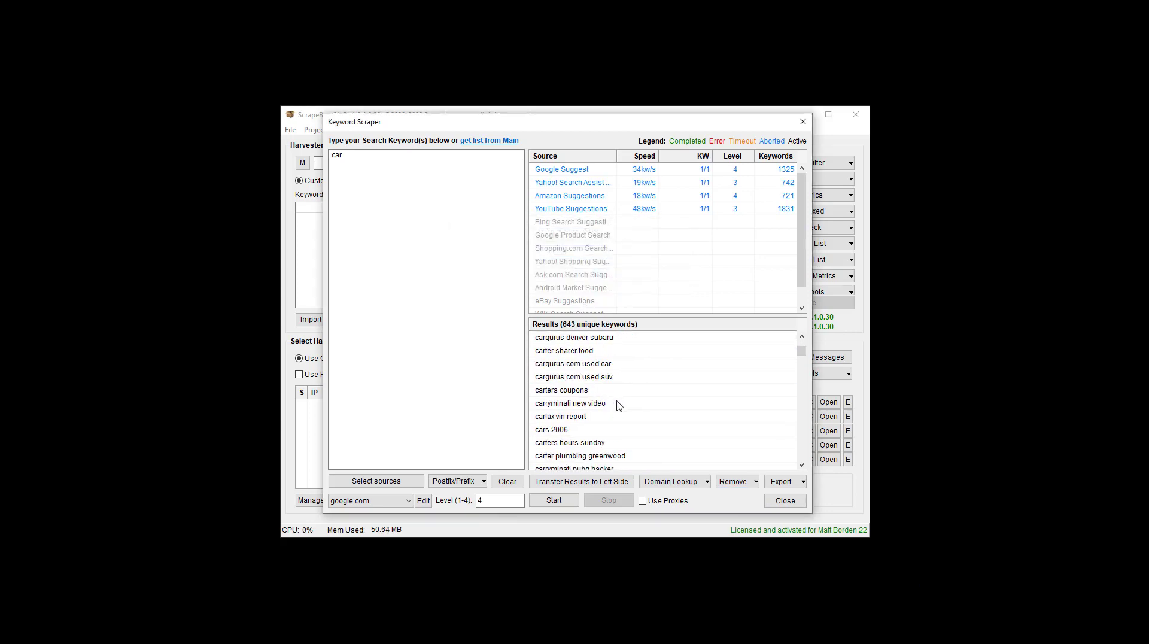
{"action": "left_click", "coordinate": [569, 430]}
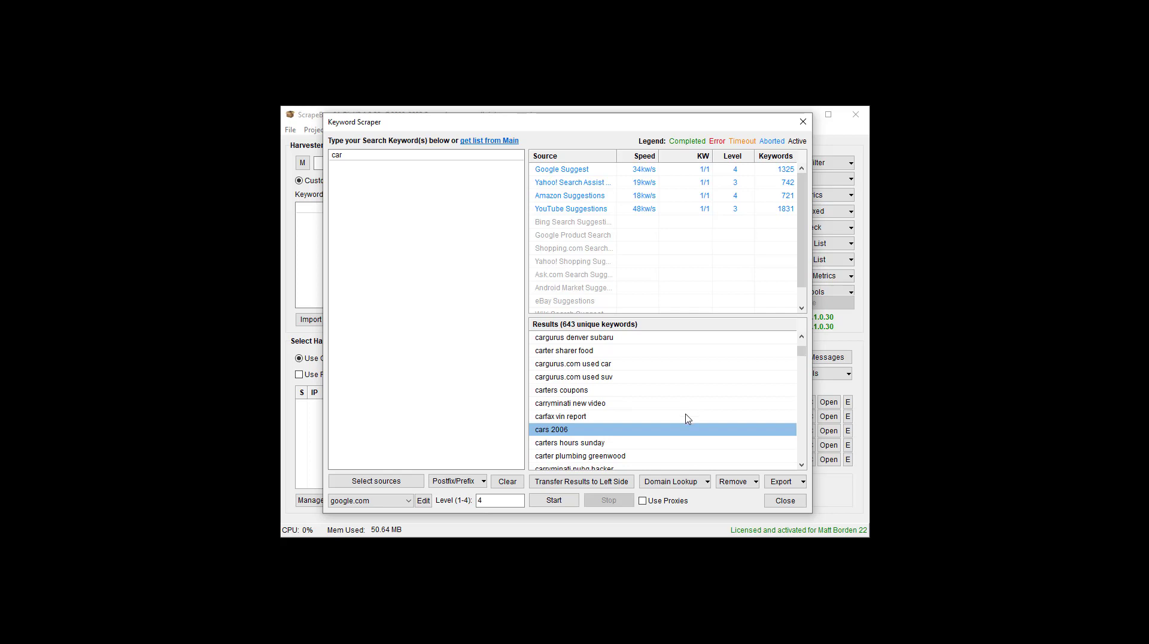
{"action": "left_click", "coordinate": [589, 484]}
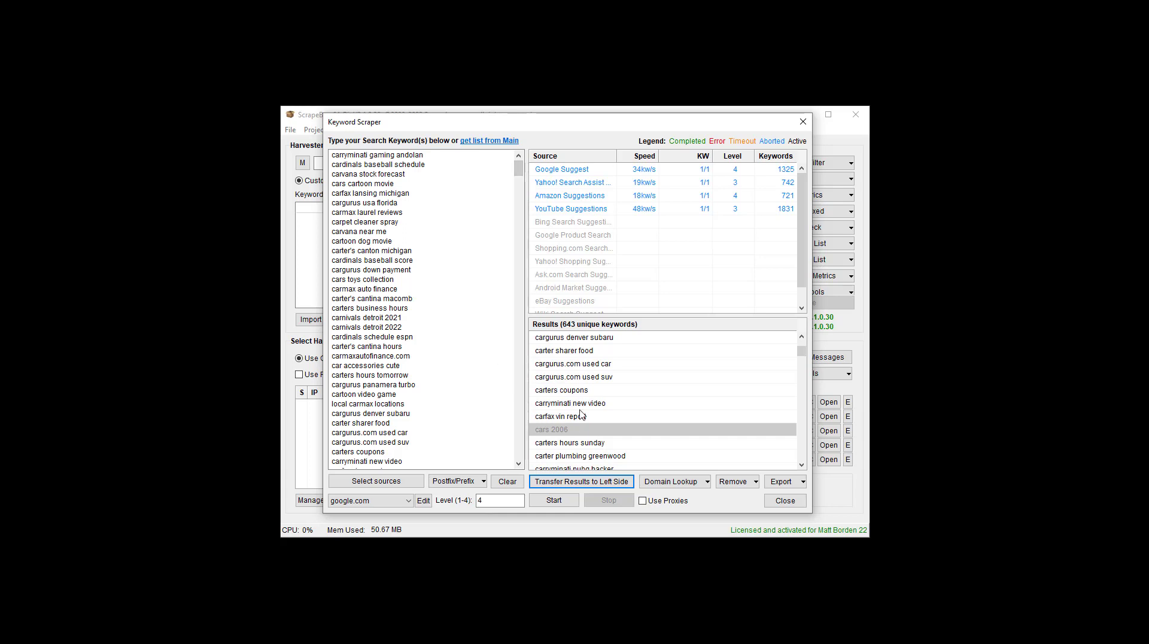
- Open the domain lookup for the scraped keywords and look through the generated .com domains
{"action": "left_click", "coordinate": [686, 480]}
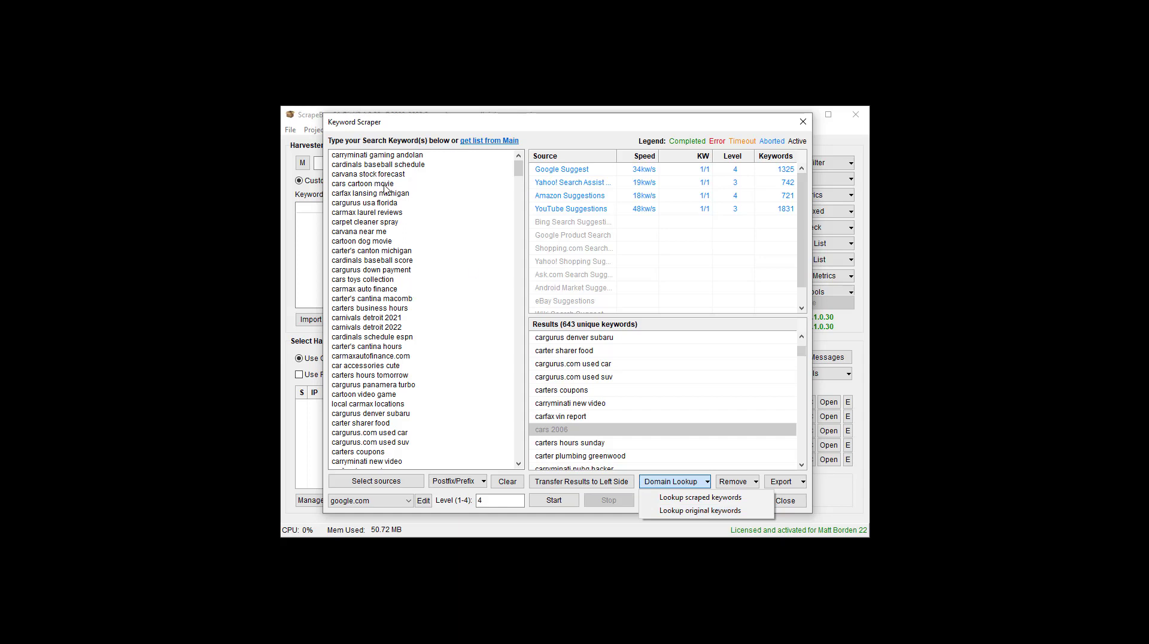
{"action": "left_click", "coordinate": [694, 497]}
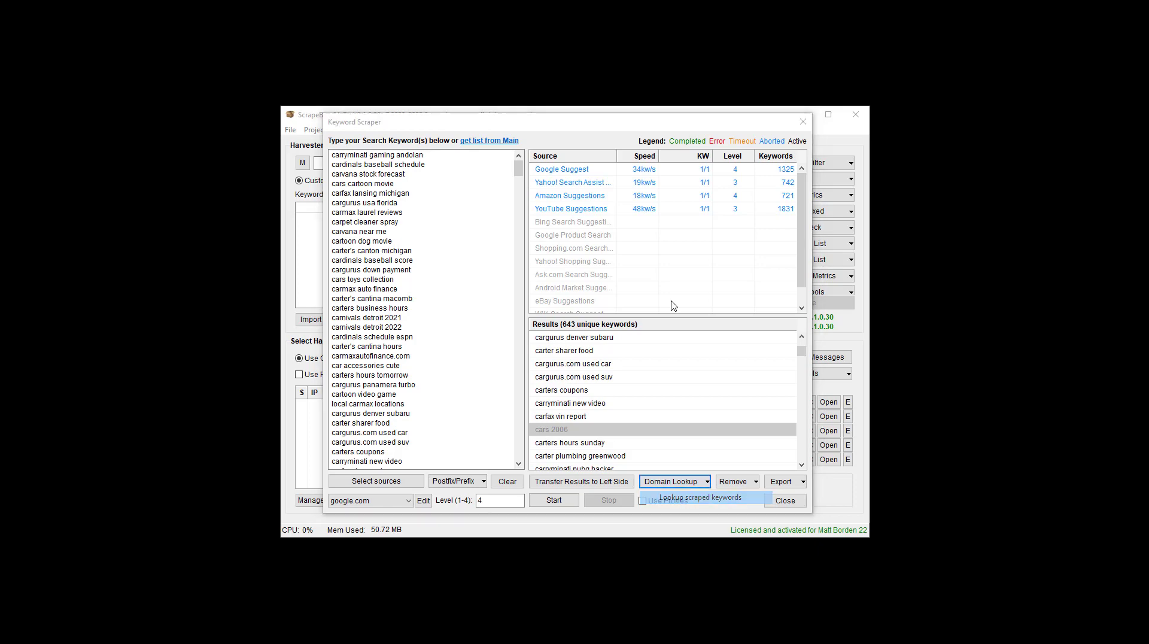
{"action": "scroll", "coordinate": [431, 239], "scroll_direction": "down", "scroll_amount": 10}
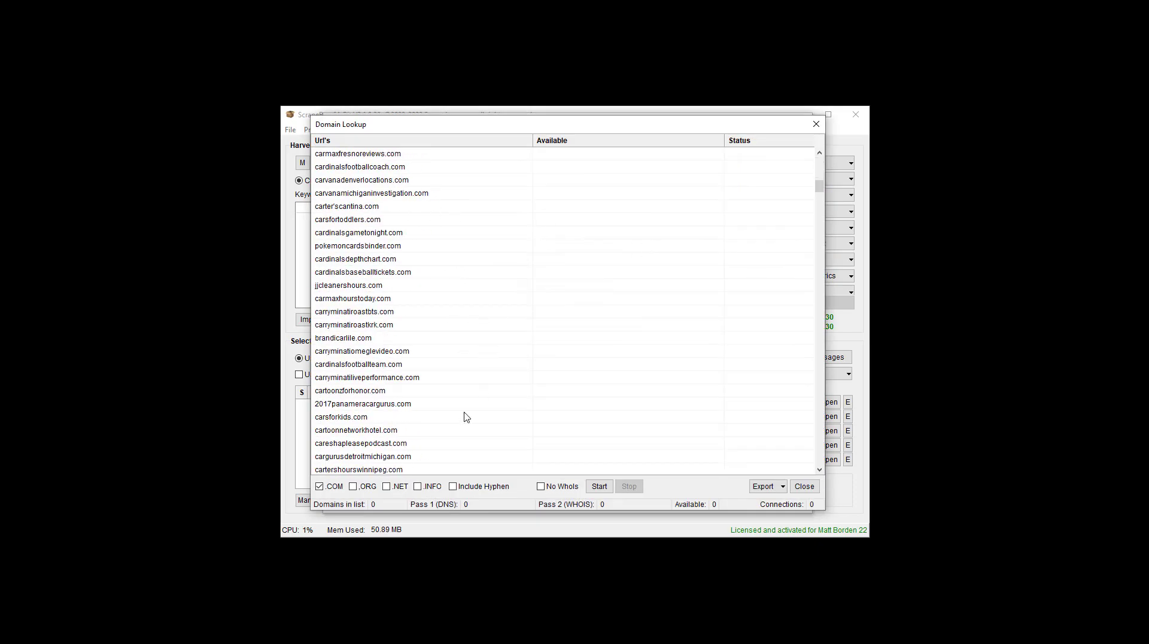
{"action": "scroll", "coordinate": [466, 417], "scroll_direction": "down", "scroll_amount": 10}
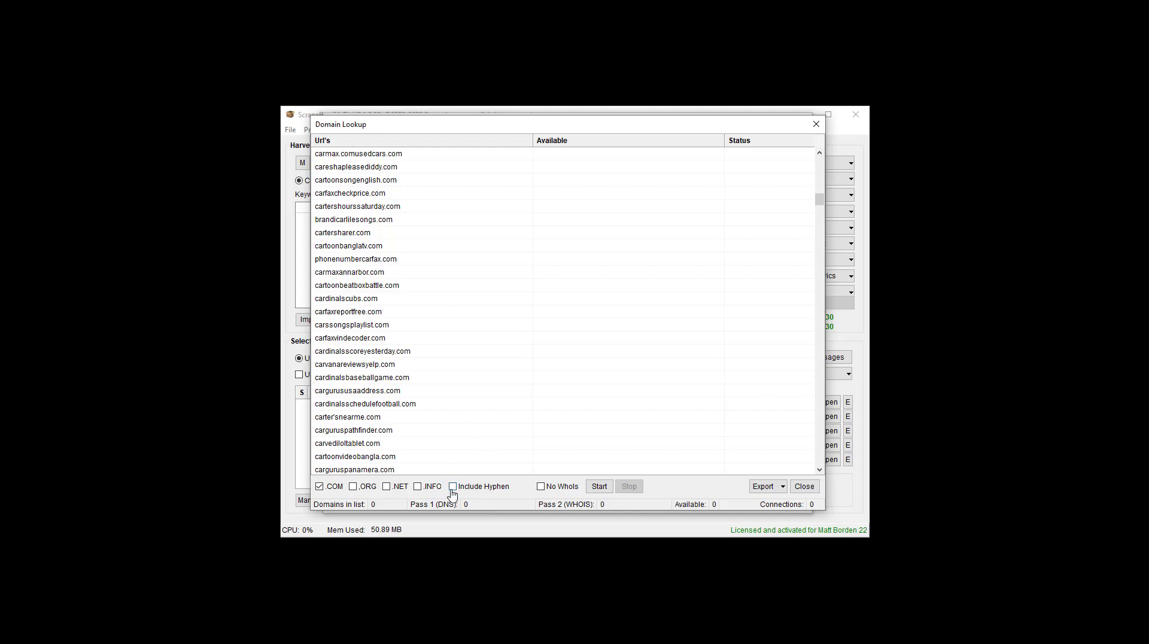
- Try including hyphenated variants in the domain lookup, exclude them again and look through the domain list
{"action": "left_click", "coordinate": [452, 488]}
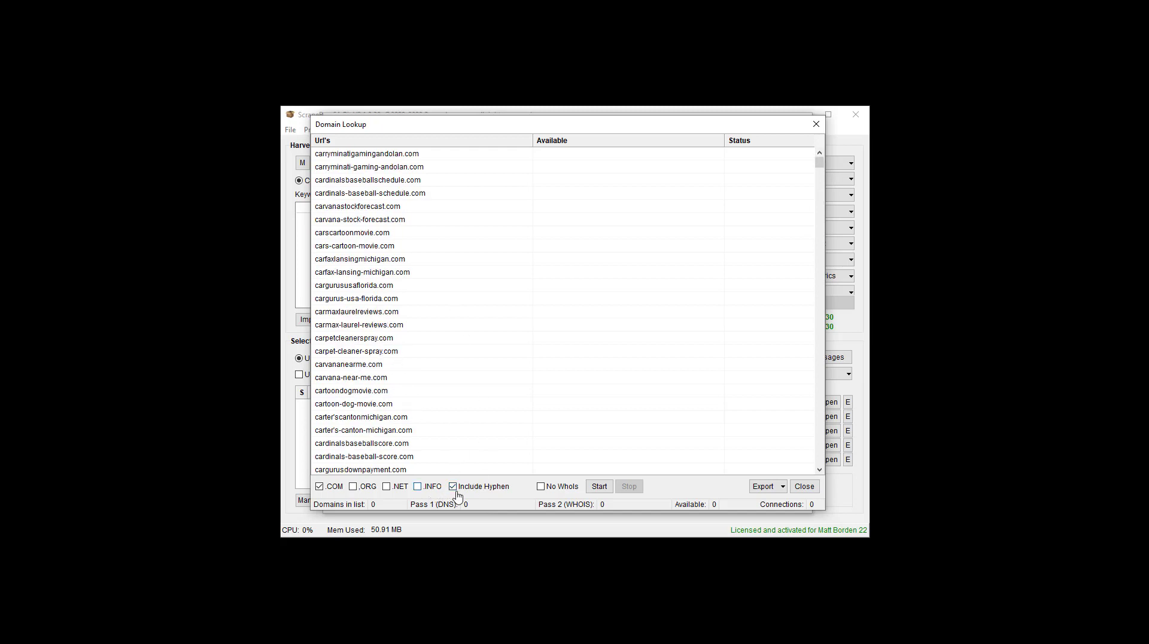
{"action": "left_click", "coordinate": [469, 487]}
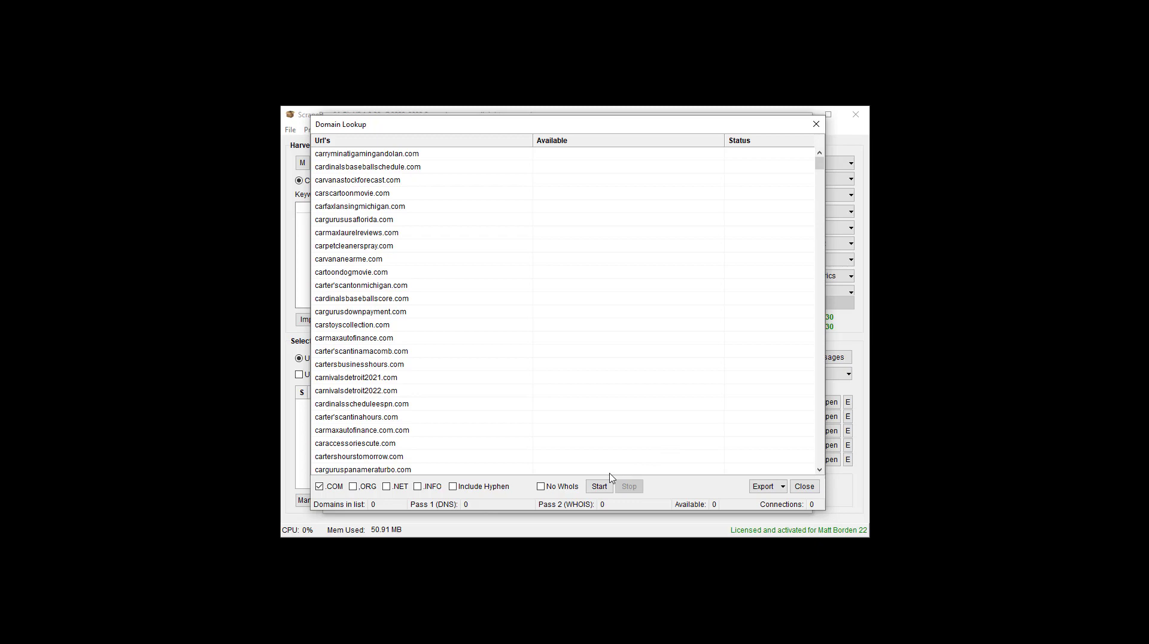
{"action": "scroll", "coordinate": [515, 413], "scroll_direction": "down", "scroll_amount": 10}
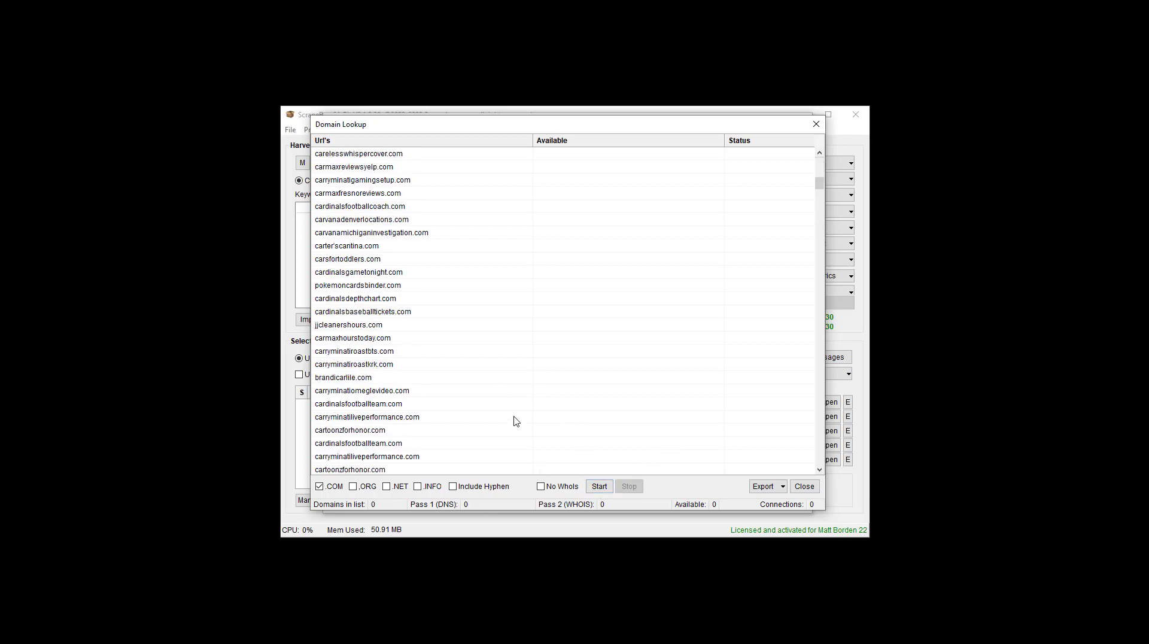
{"action": "scroll", "coordinate": [531, 407], "scroll_direction": "down", "scroll_amount": 10}
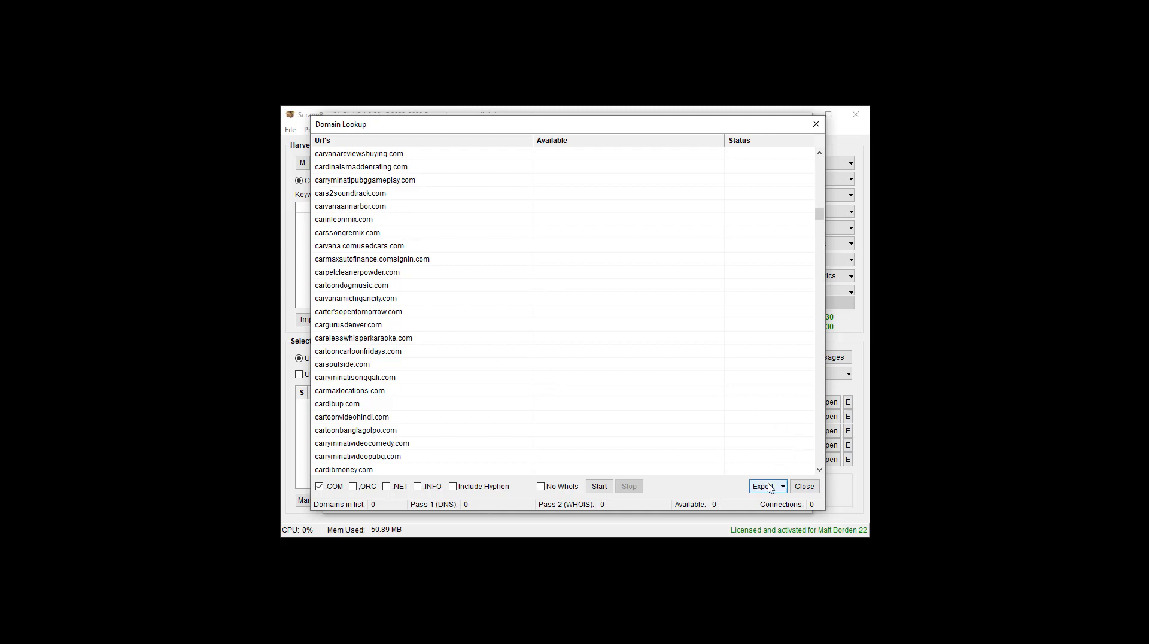
- Close the domain lookup without exporting the domains and return to the scraped keywords
{"action": "left_click", "coordinate": [763, 485]}
{"action": "left_click", "coordinate": [671, 430]}
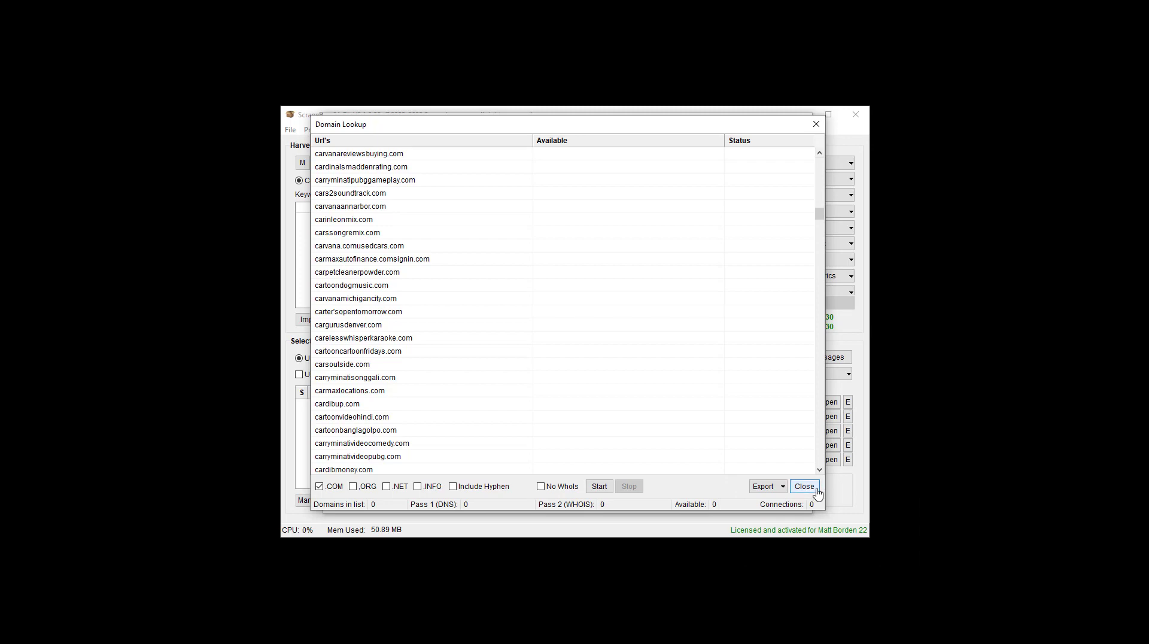
{"action": "left_click", "coordinate": [813, 490]}
{"action": "left_click", "coordinate": [675, 482]}
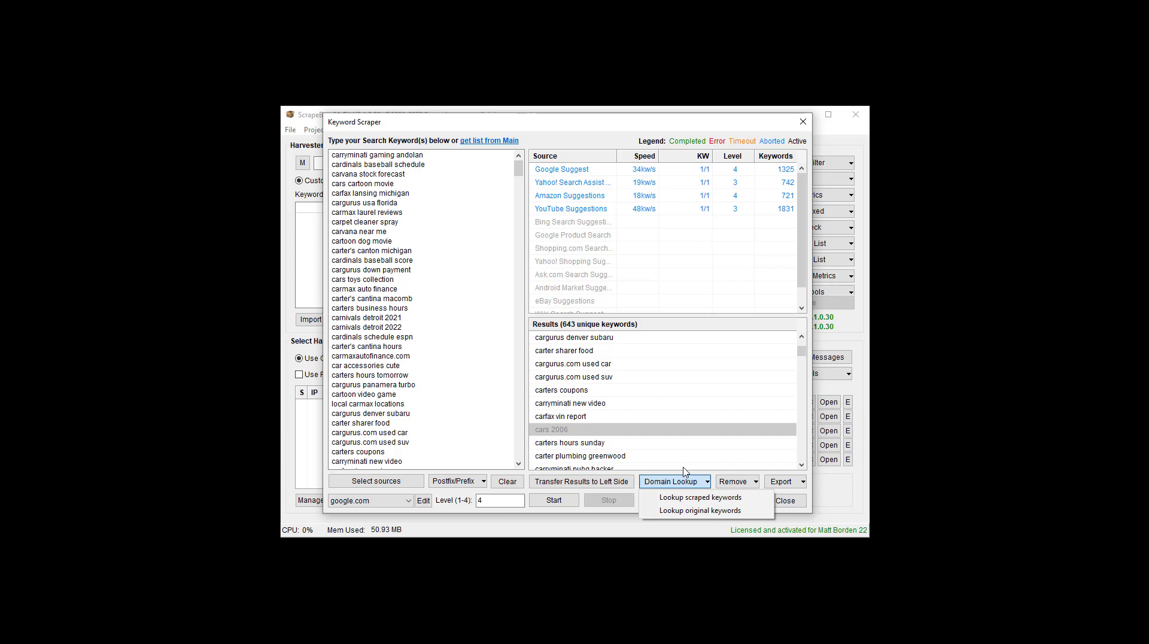
{"action": "left_click", "coordinate": [738, 458]}
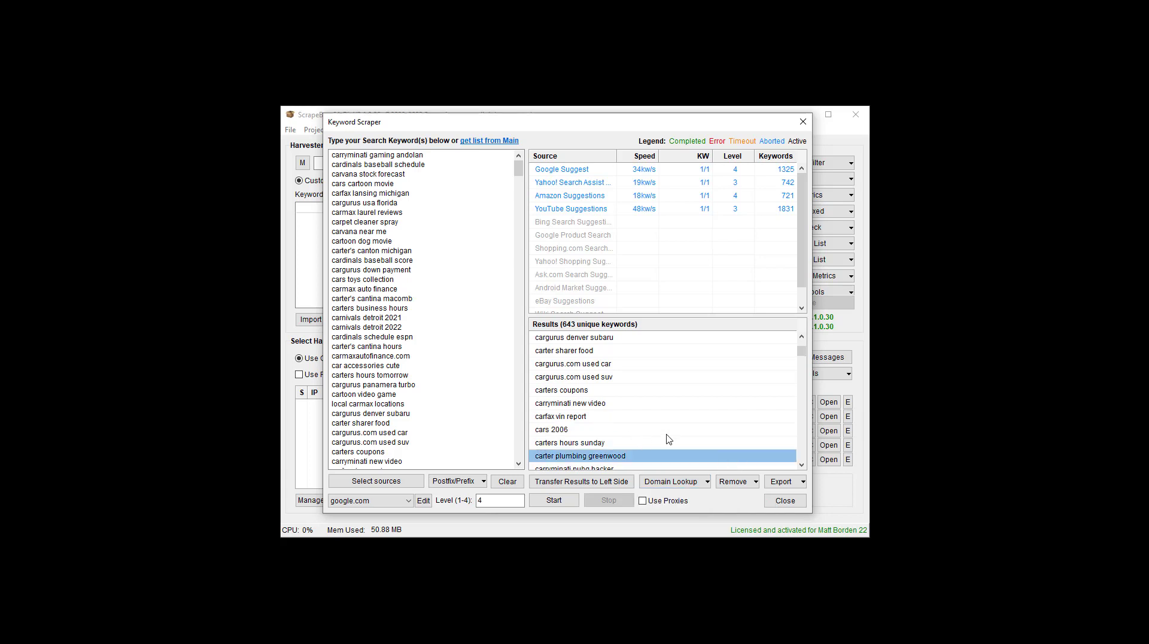
- Save all scraped keywords to the main ScrapeBox keyword list, with the Keyword Scraper window moved aside to reveal that list
{"action": "left_click", "coordinate": [780, 481]}
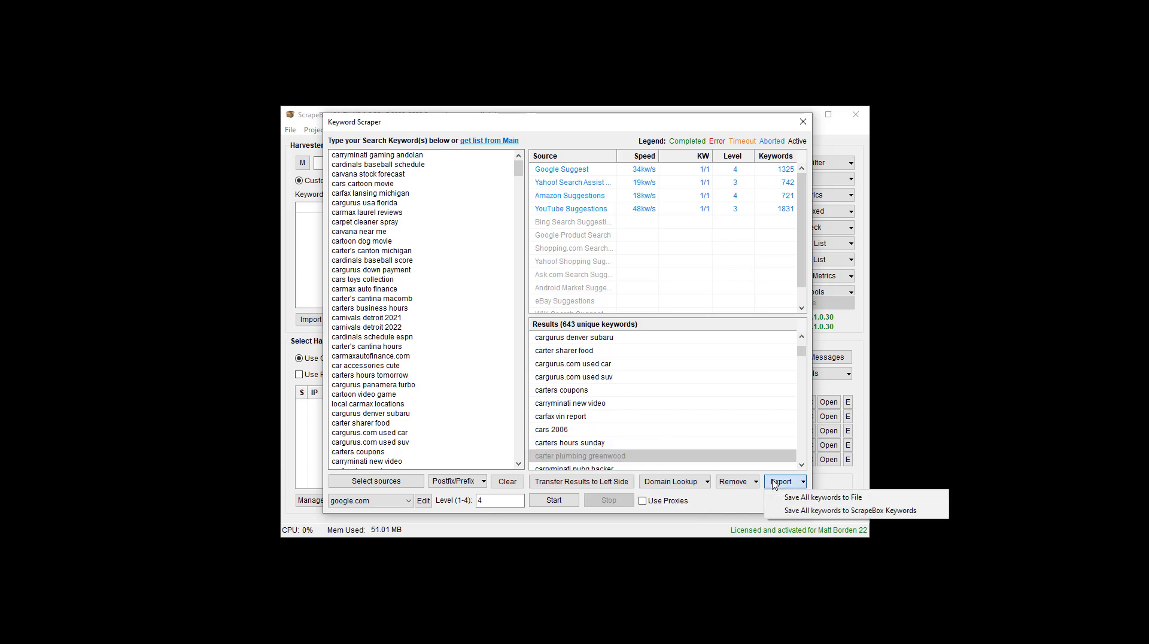
{"action": "left_click", "coordinate": [842, 512]}
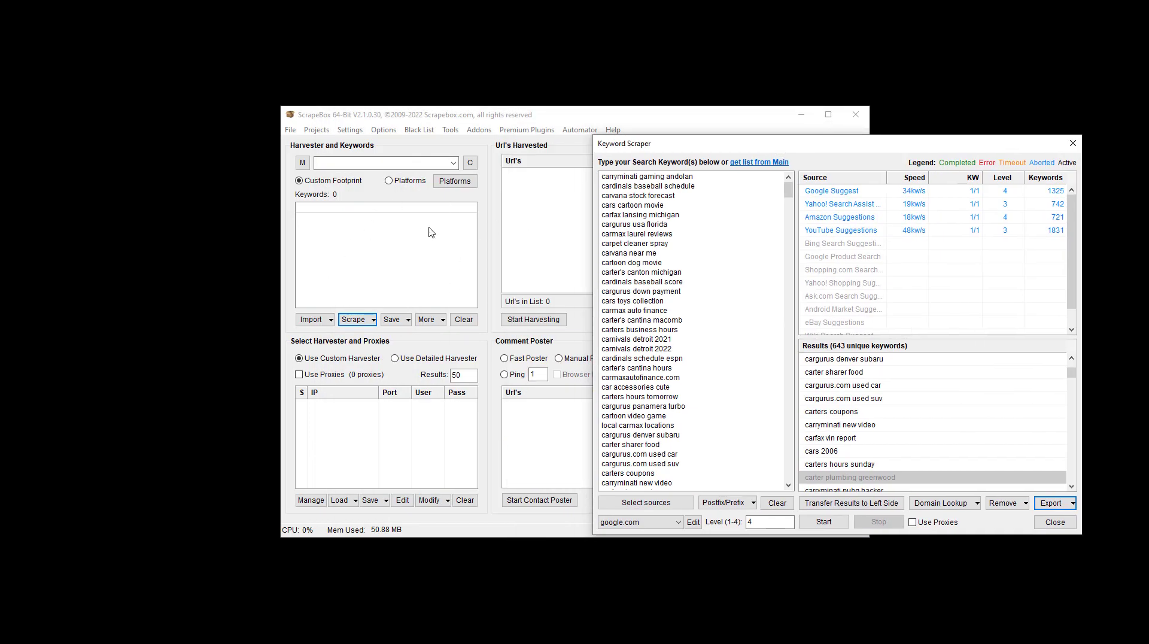
{"action": "left_click_drag", "start_coordinate": [849, 148], "coordinate": [653, 97]}
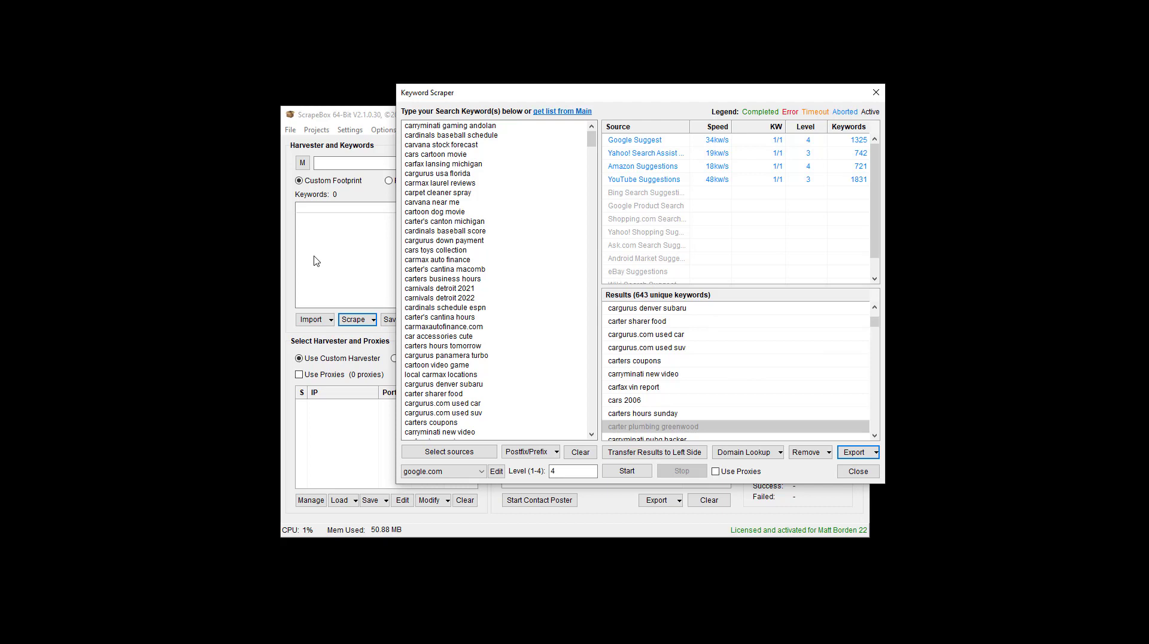
{"action": "left_click", "coordinate": [874, 454]}
{"action": "left_click", "coordinate": [886, 481]}
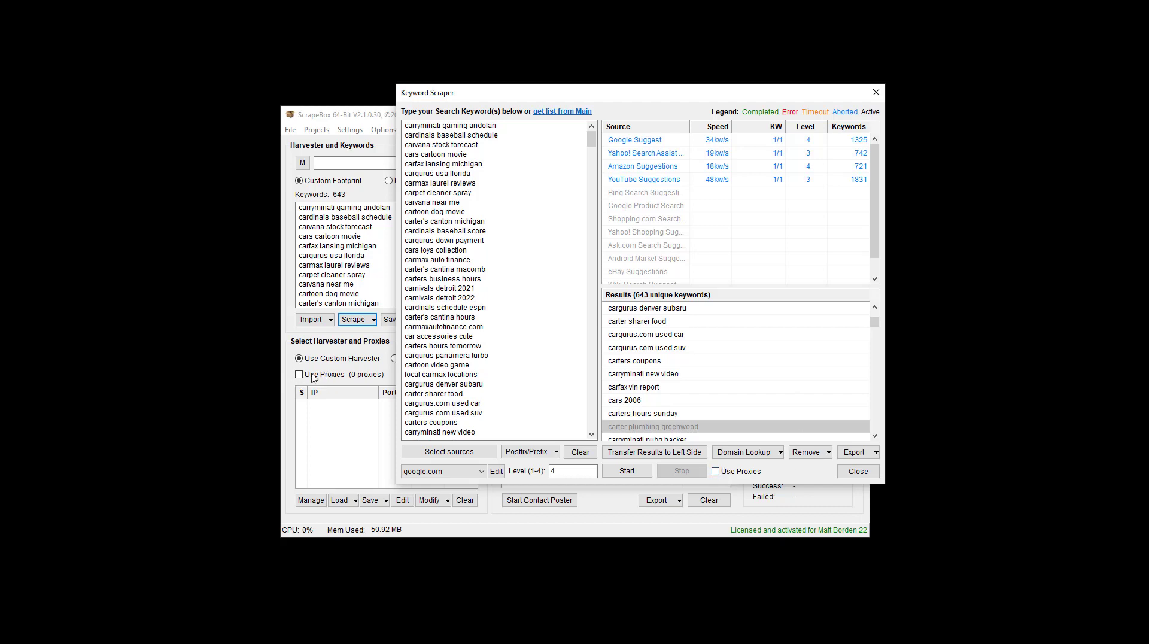
- Enable proxies for the keyword scrape and view the available prefix and append options for the search keywords
{"action": "left_click", "coordinate": [717, 471]}
{"action": "left_click", "coordinate": [537, 449]}
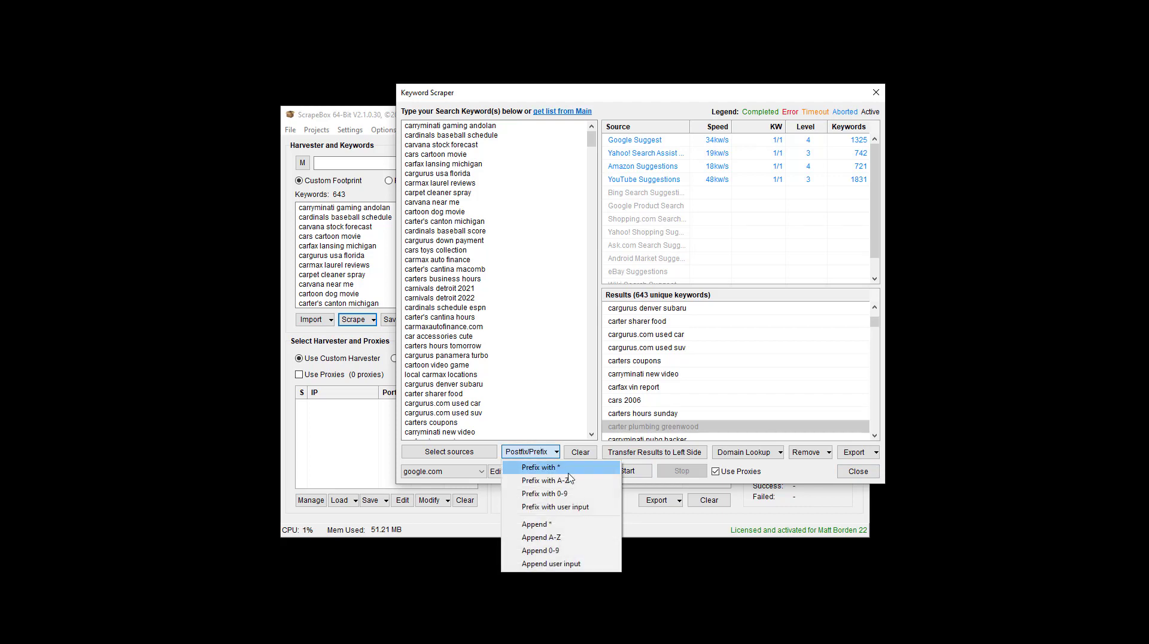
{"action": "left_click", "coordinate": [512, 395]}
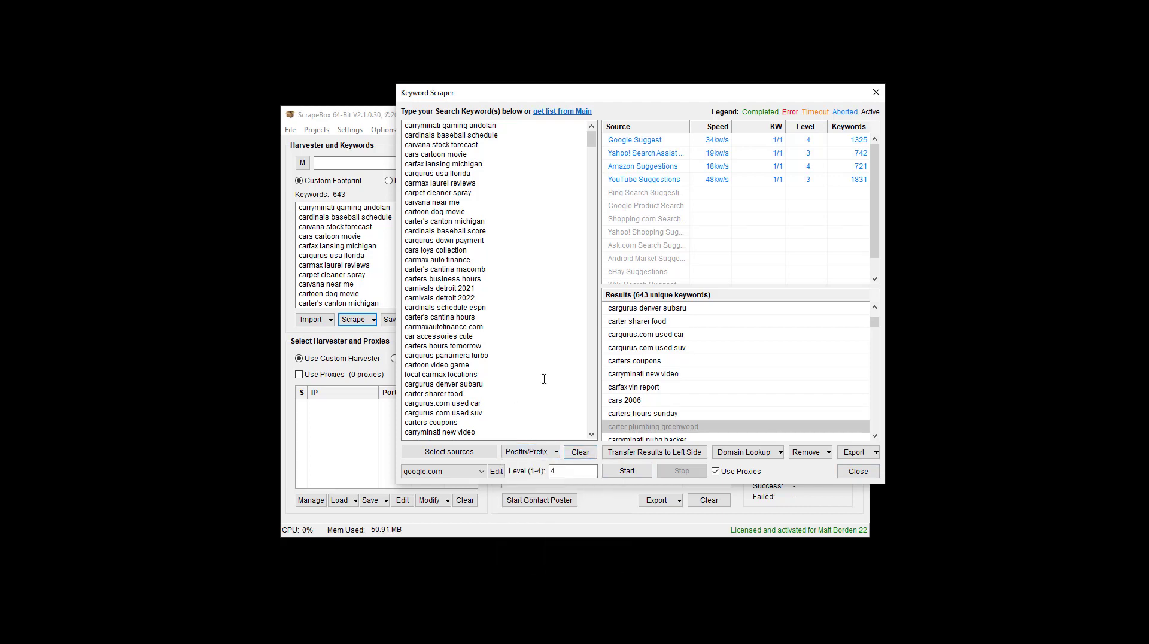
- Move the Keyword Scraper window down to uncover the keyword list and harvested URLs area of the main window
{"action": "left_click_drag", "start_coordinate": [490, 100], "coordinate": [480, 348]}
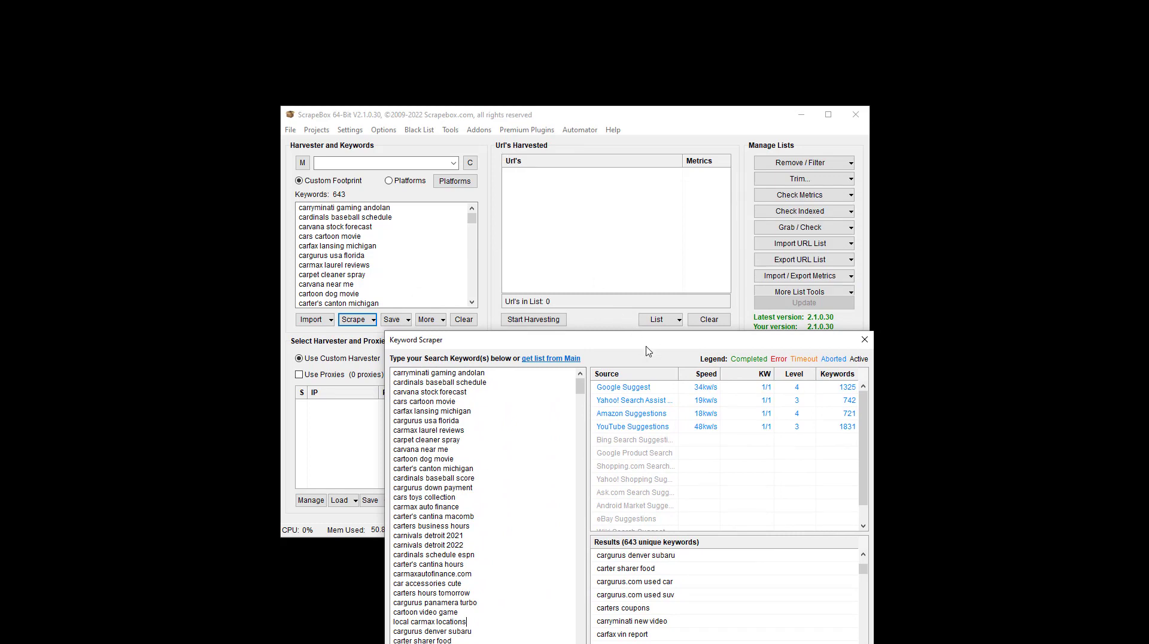
{"action": "left_click_drag", "start_coordinate": [649, 351], "coordinate": [650, 339]}
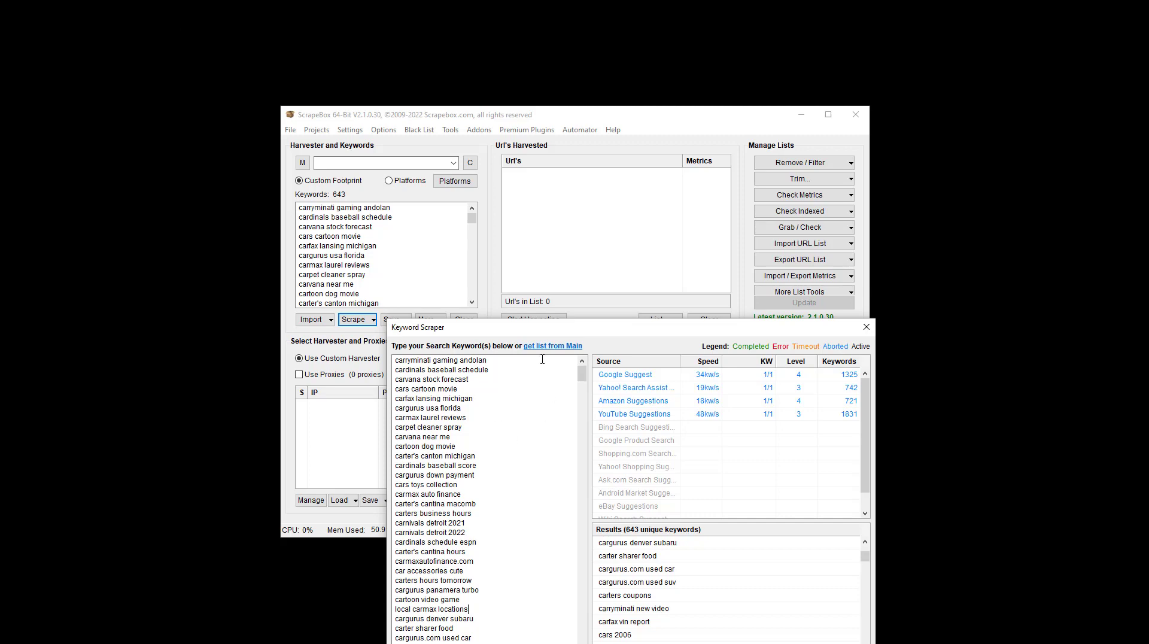
- Replace the transferred search keywords in the Keyword Scraper with "car" and prefix it with *
{"action": "left_click_drag", "start_coordinate": [540, 329], "coordinate": [508, 140]}
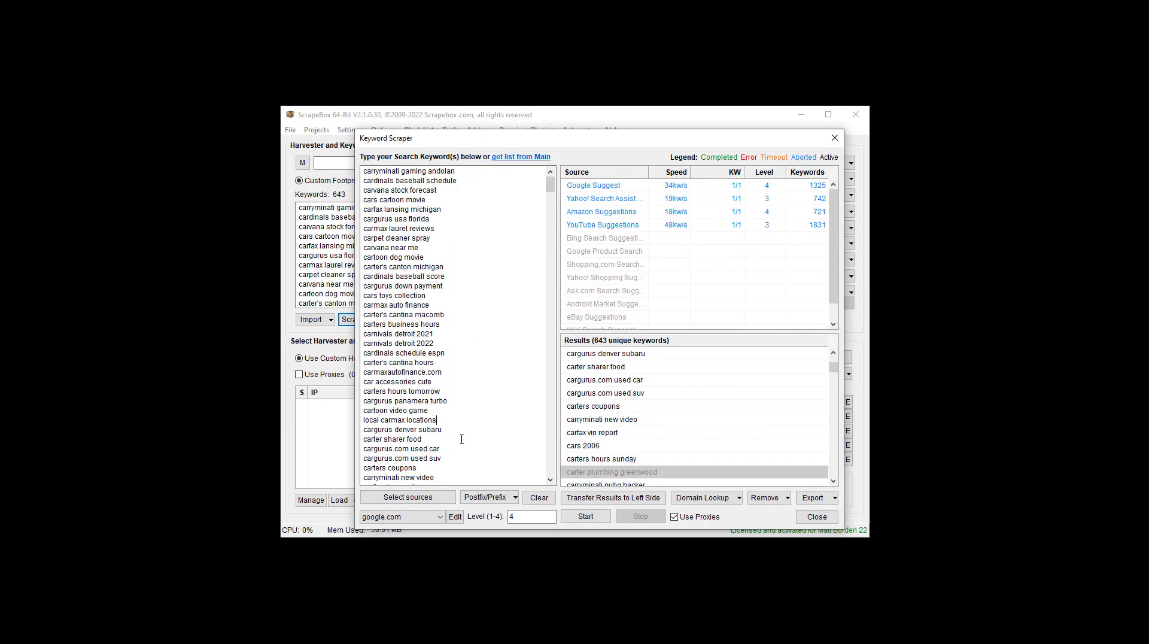
{"action": "left_click", "coordinate": [539, 497]}
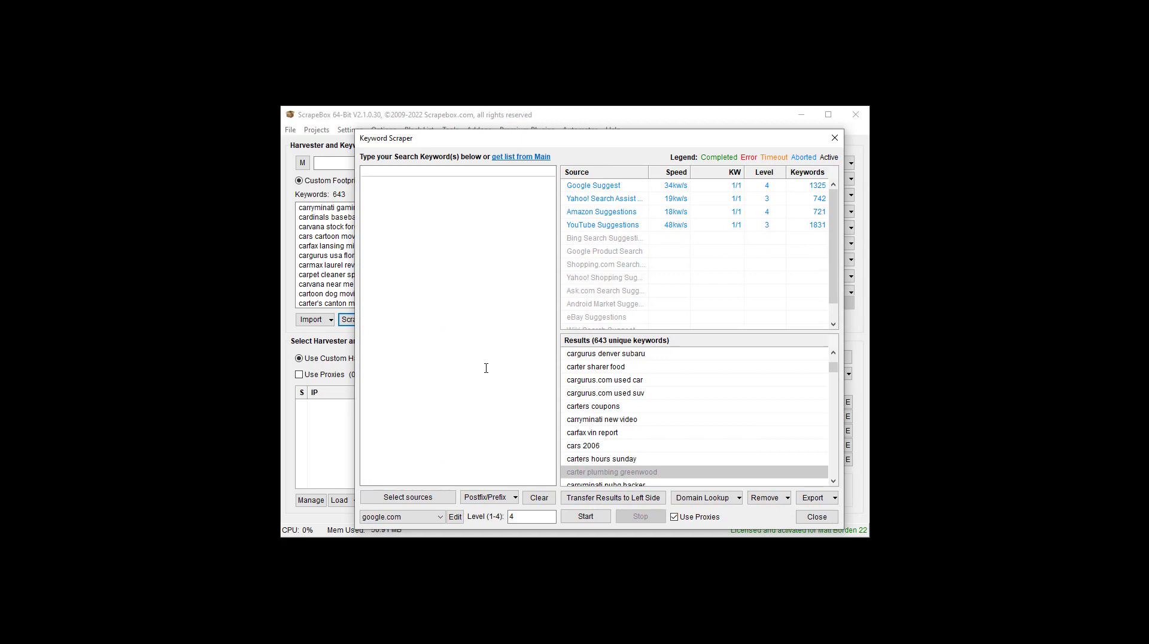
{"action": "type", "text": "car"}
{"action": "left_click", "coordinate": [486, 497]}
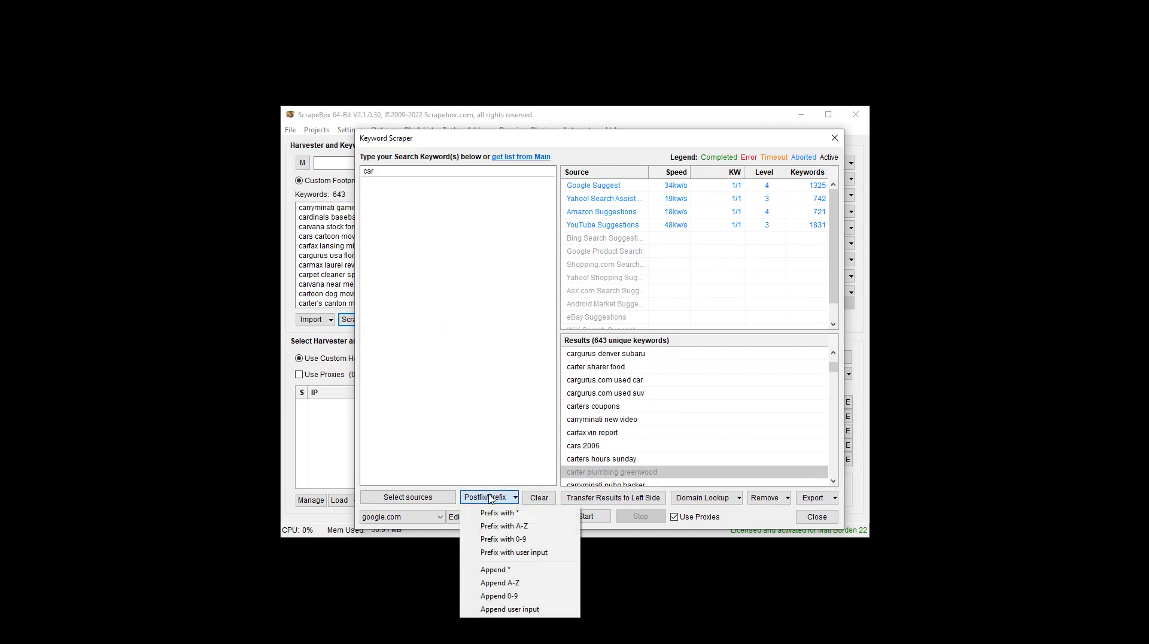
{"action": "left_click", "coordinate": [498, 513]}
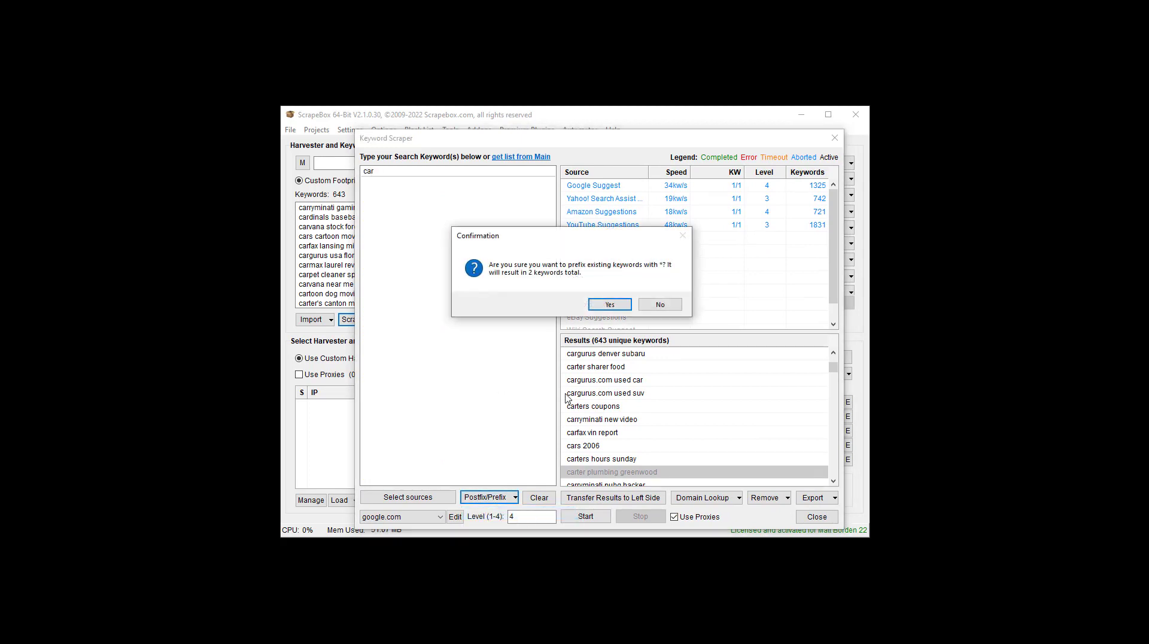
{"action": "left_click", "coordinate": [609, 305]}
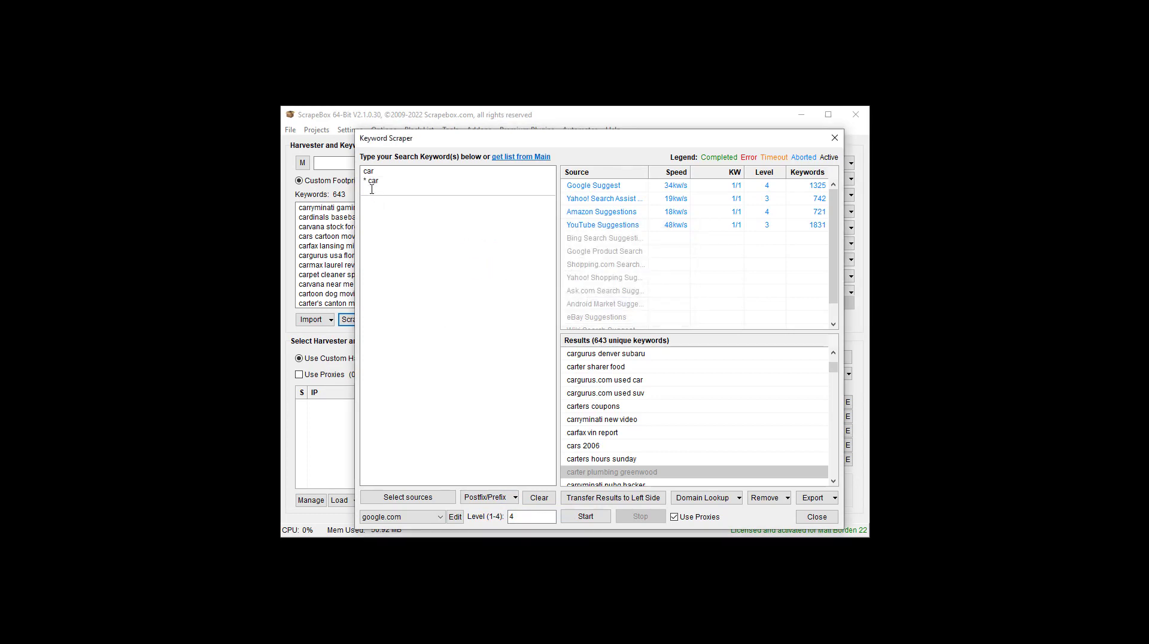
{"action": "left_click_drag", "start_coordinate": [367, 180], "coordinate": [359, 183]}
- Prefix all existing search keywords with the letters A-Z and review the expanded list
{"action": "left_click", "coordinate": [491, 498]}
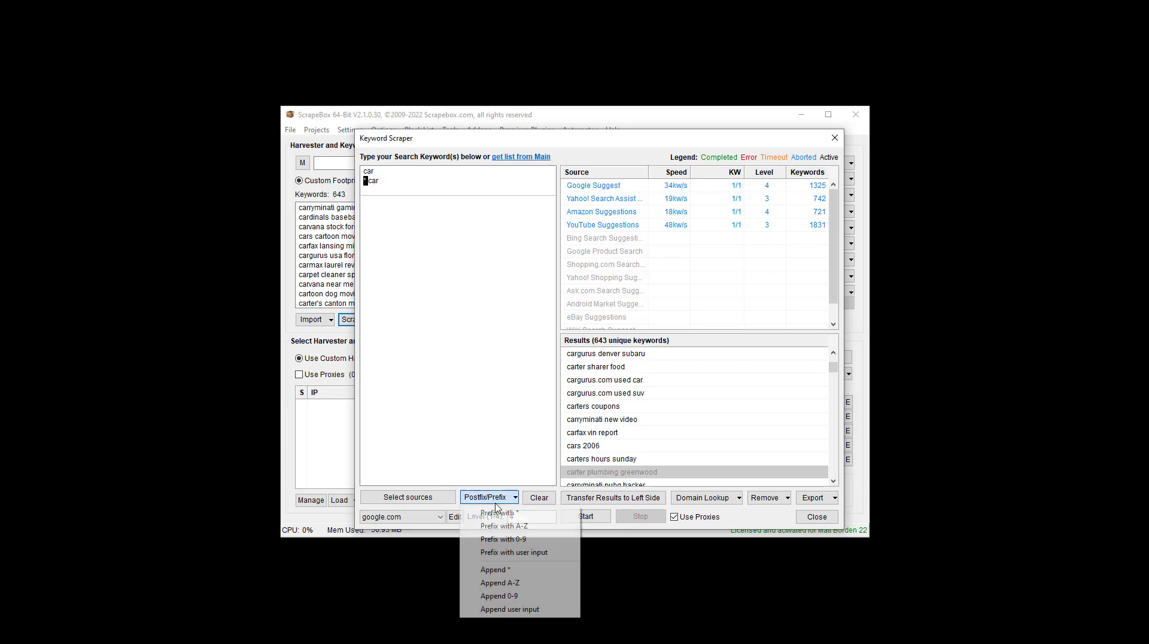
{"action": "left_click", "coordinate": [517, 526]}
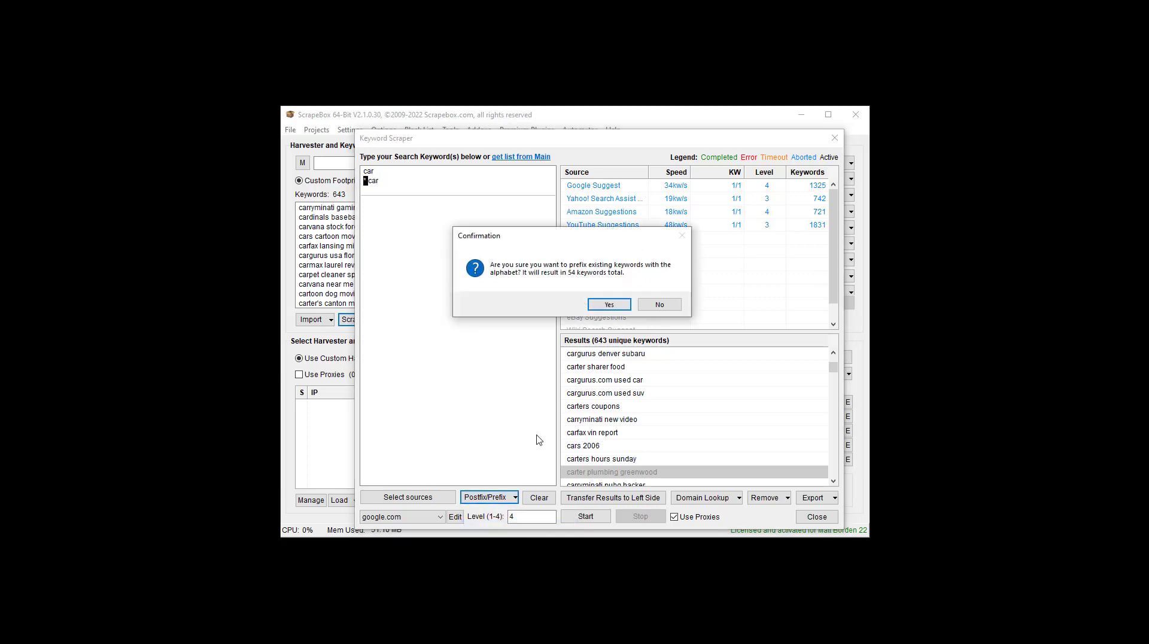
{"action": "left_click", "coordinate": [604, 303]}
{"action": "scroll", "coordinate": [448, 281], "scroll_direction": "down", "scroll_amount": 7}
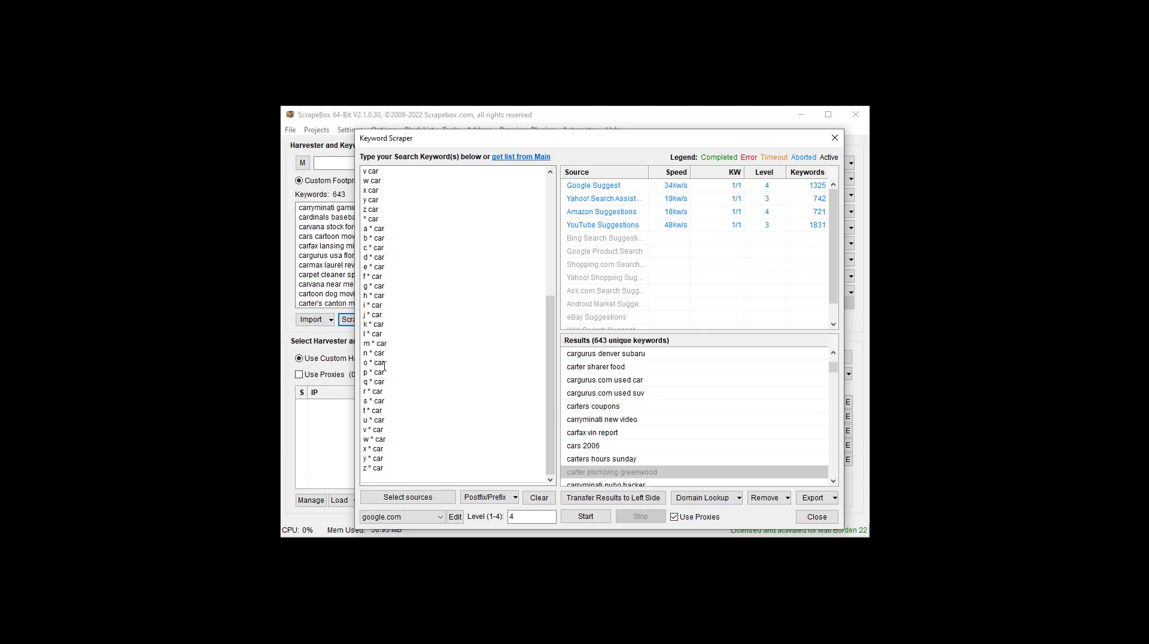
- Prefix all search keywords with the digits 0-9 and check the numbered variants in the list
{"action": "left_click", "coordinate": [489, 497]}
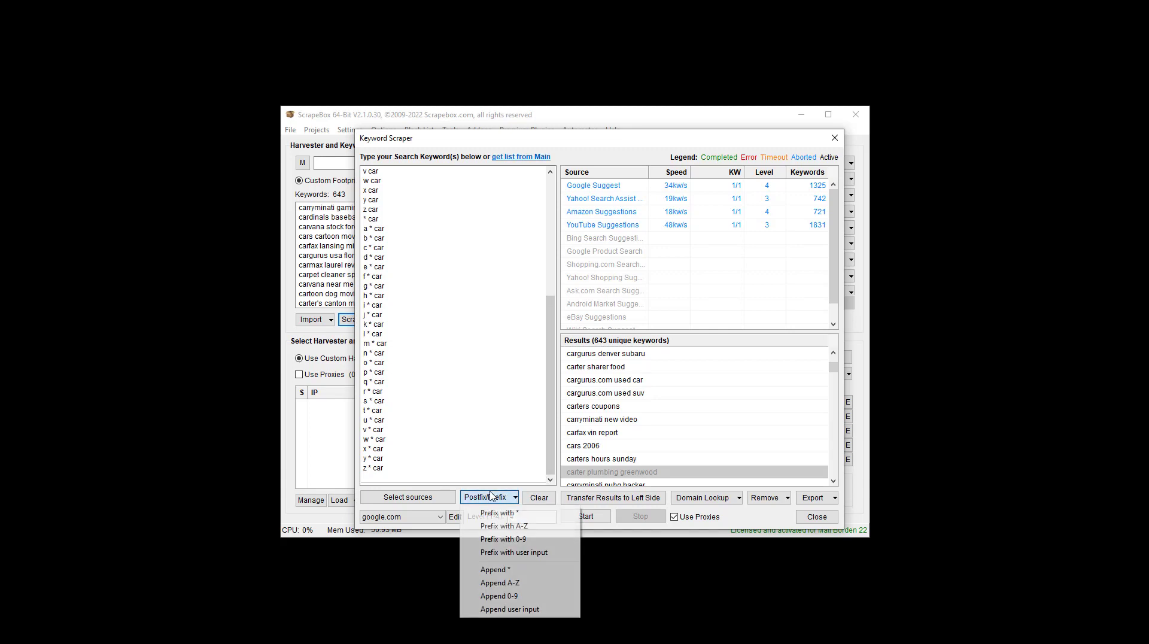
{"action": "left_click", "coordinate": [551, 542]}
{"action": "left_click", "coordinate": [591, 312]}
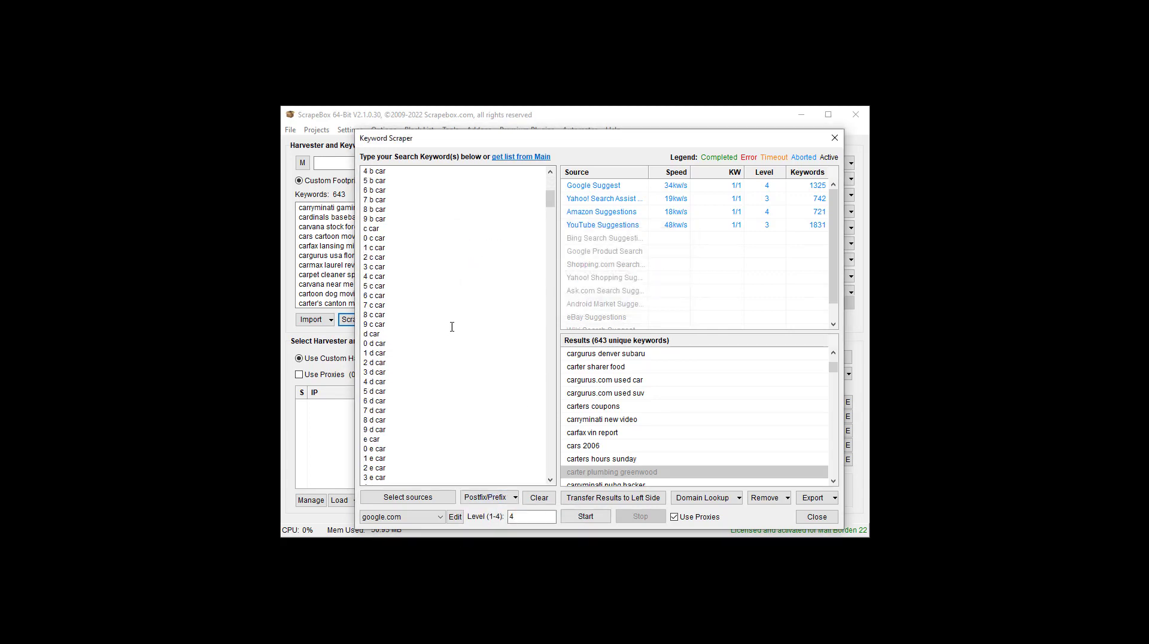
{"action": "scroll", "coordinate": [452, 326], "scroll_direction": "up", "scroll_amount": 9}
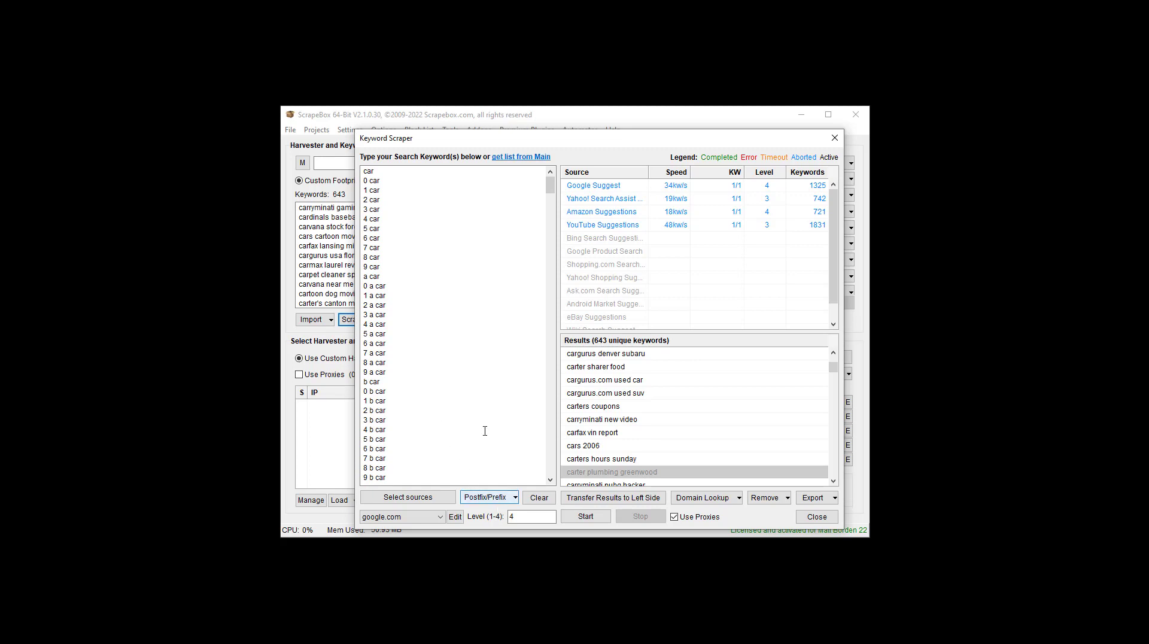
{"action": "left_click_drag", "start_coordinate": [362, 333], "coordinate": [367, 333]}
- Prefix all search keywords with the custom text "fgfgfg" and look through the resulting list
{"action": "left_click", "coordinate": [489, 498]}
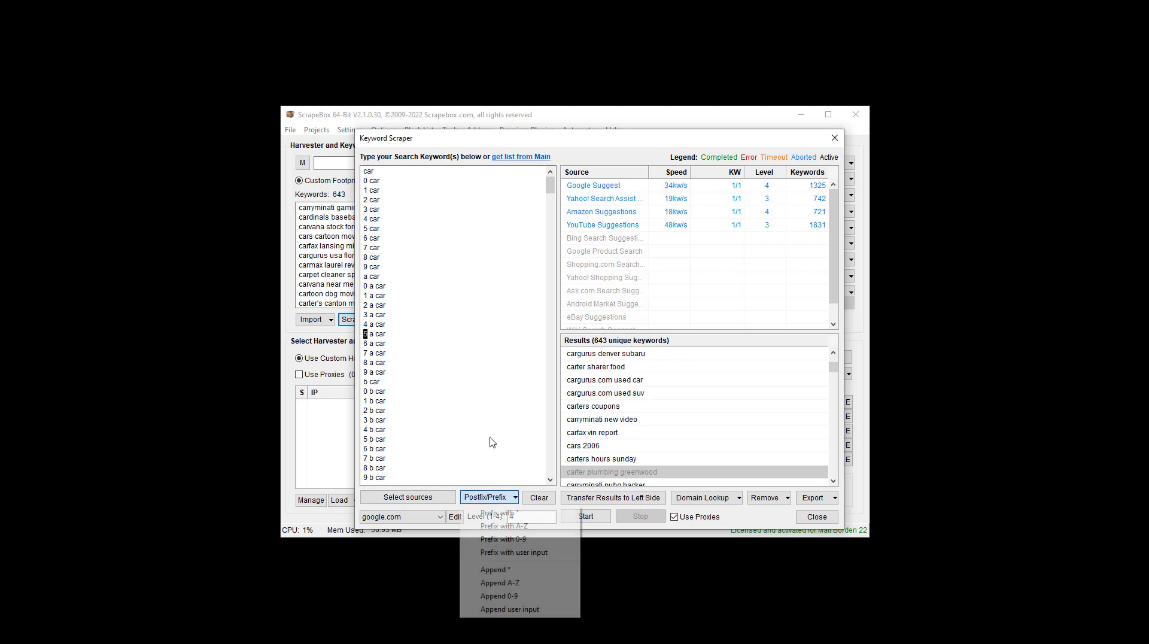
{"action": "left_click", "coordinate": [513, 551]}
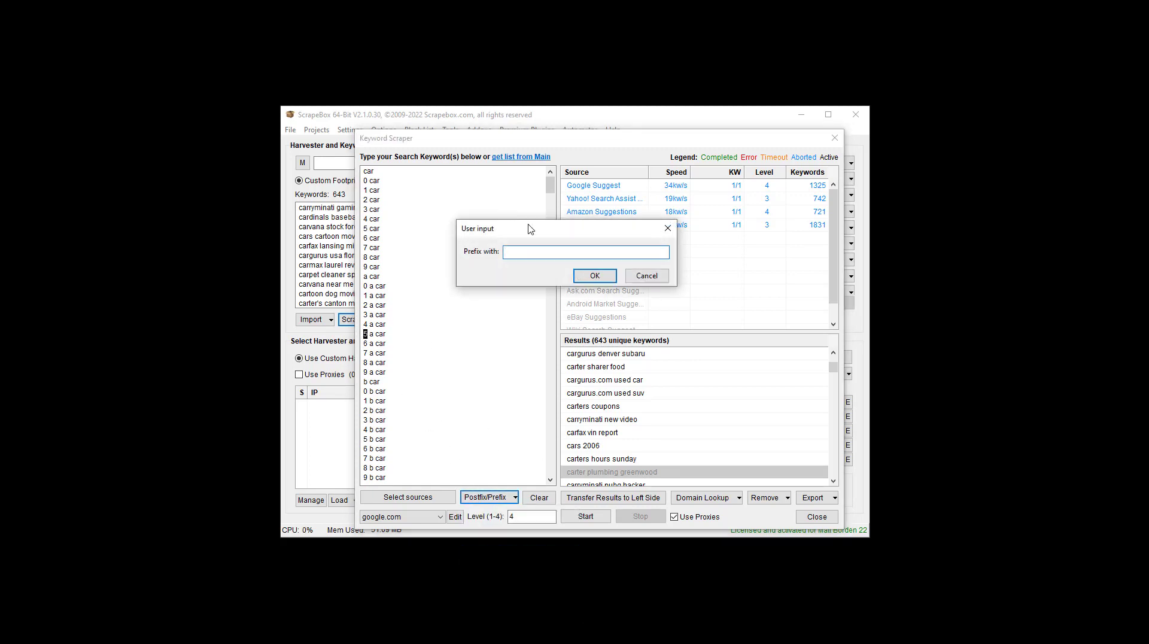
{"action": "type", "text": "best"}
{"action": "left_click", "coordinate": [594, 275]}
{"action": "left_click", "coordinate": [611, 304]}
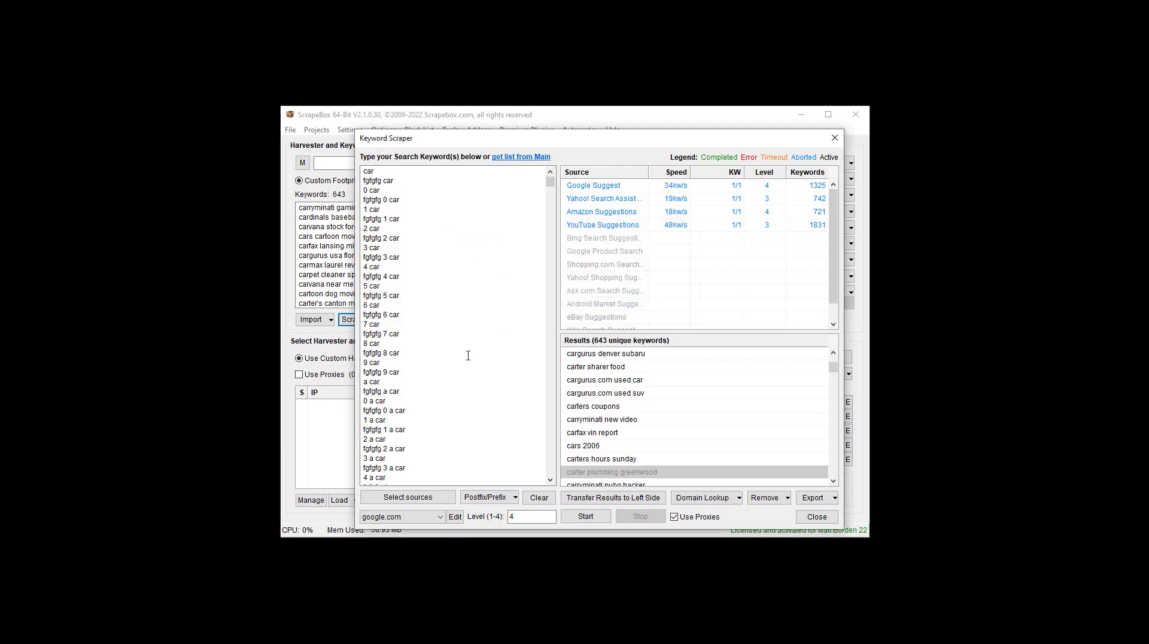
{"action": "scroll", "coordinate": [469, 356], "scroll_direction": "down", "scroll_amount": 20}
{"action": "scroll", "coordinate": [381, 288], "scroll_direction": "down", "scroll_amount": 9}
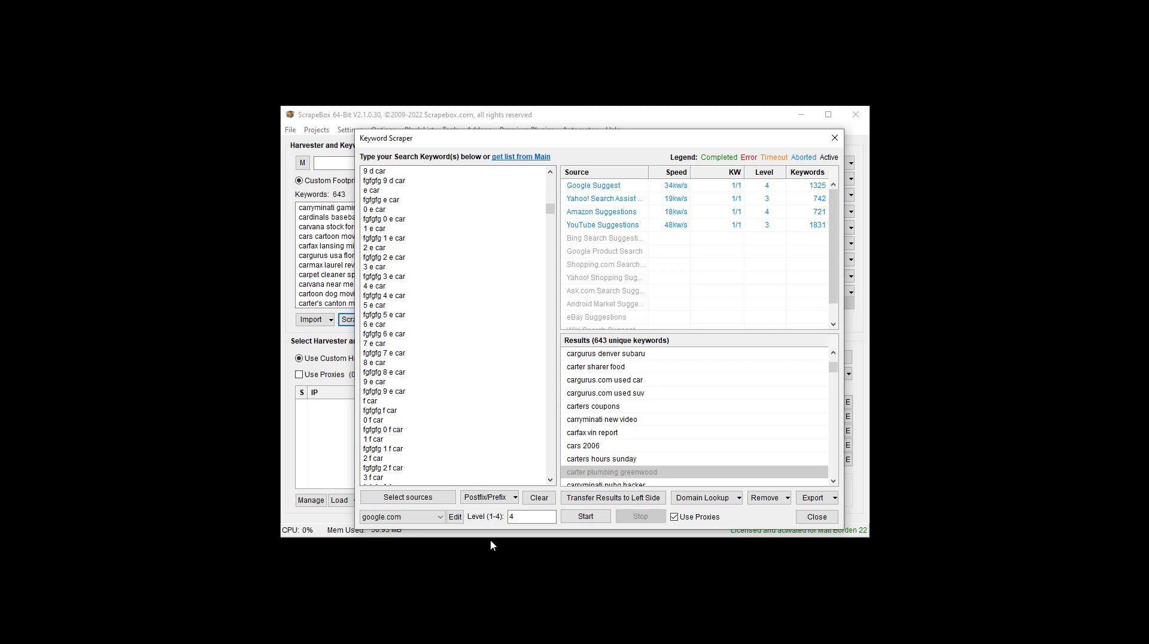
- Append * to all the prefixed search keywords
{"action": "left_click", "coordinate": [494, 498]}
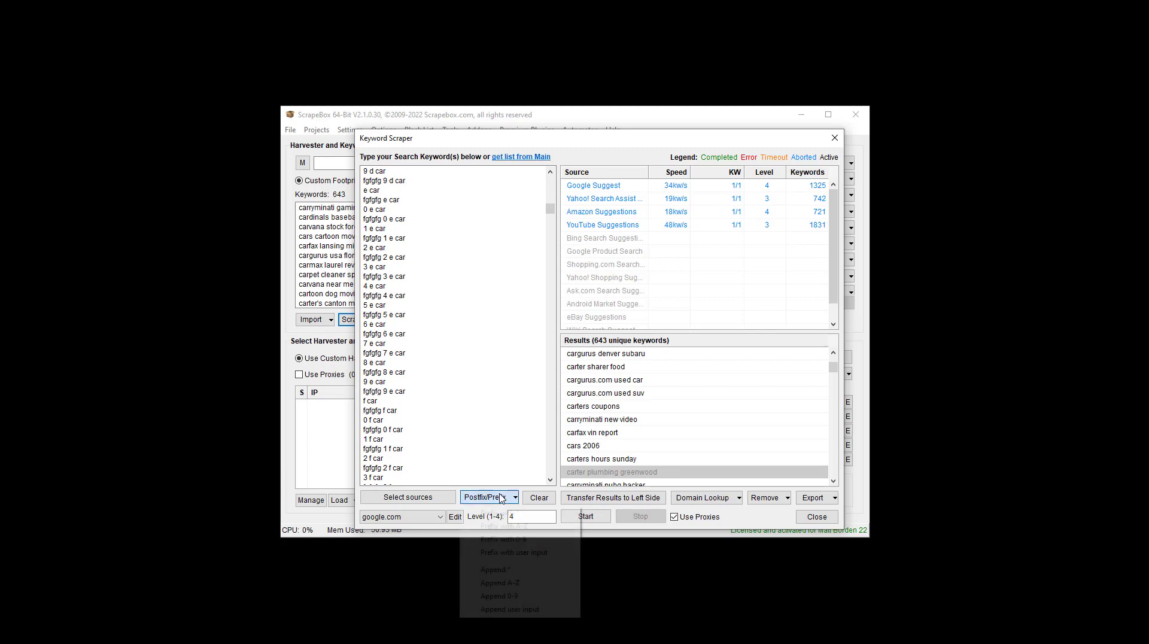
{"action": "left_click", "coordinate": [500, 571]}
{"action": "left_click", "coordinate": [610, 302]}
- Clear the search keyword list, enter "car" again and append * to it
{"action": "left_click", "coordinate": [538, 498]}
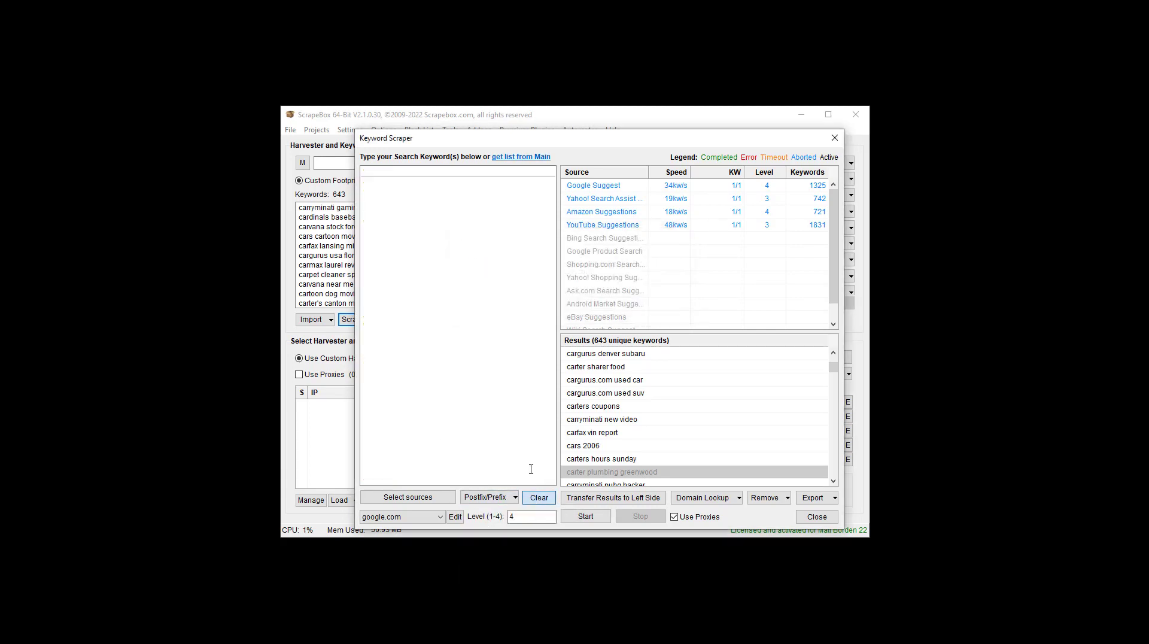
{"action": "left_click", "coordinate": [510, 381]}
{"action": "type", "text": "car"}
{"action": "left_click", "coordinate": [514, 497]}
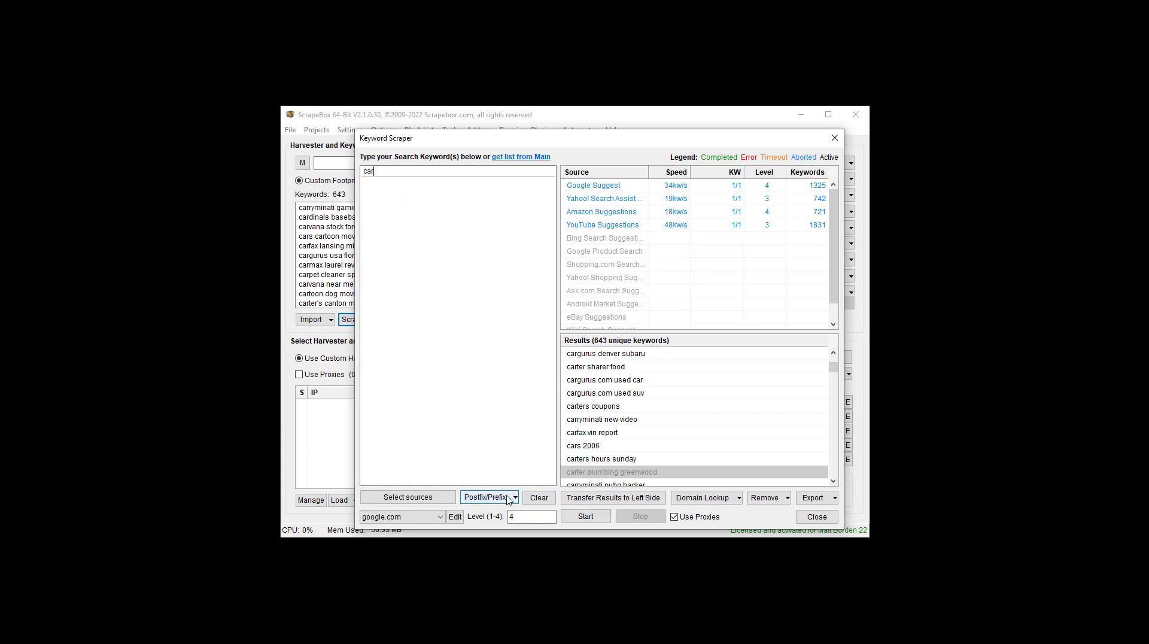
{"action": "left_click", "coordinate": [495, 569]}
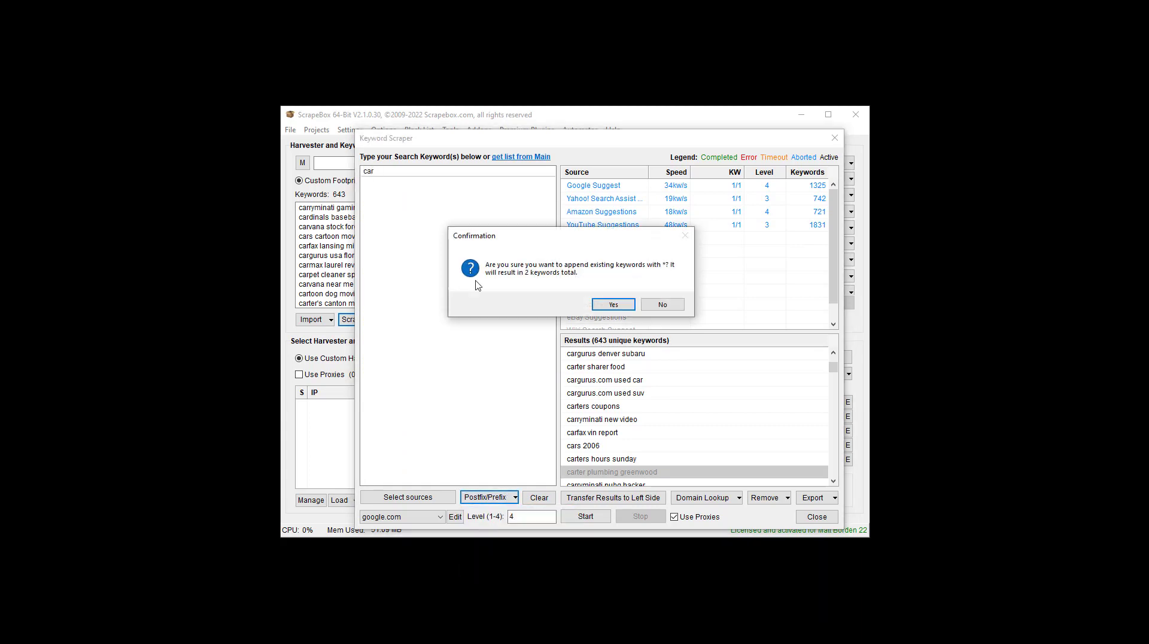
{"action": "left_click", "coordinate": [606, 309]}
- Append the letters A-Z to both search keywords and review the list through to "car * z"
{"action": "left_click", "coordinate": [514, 498]}
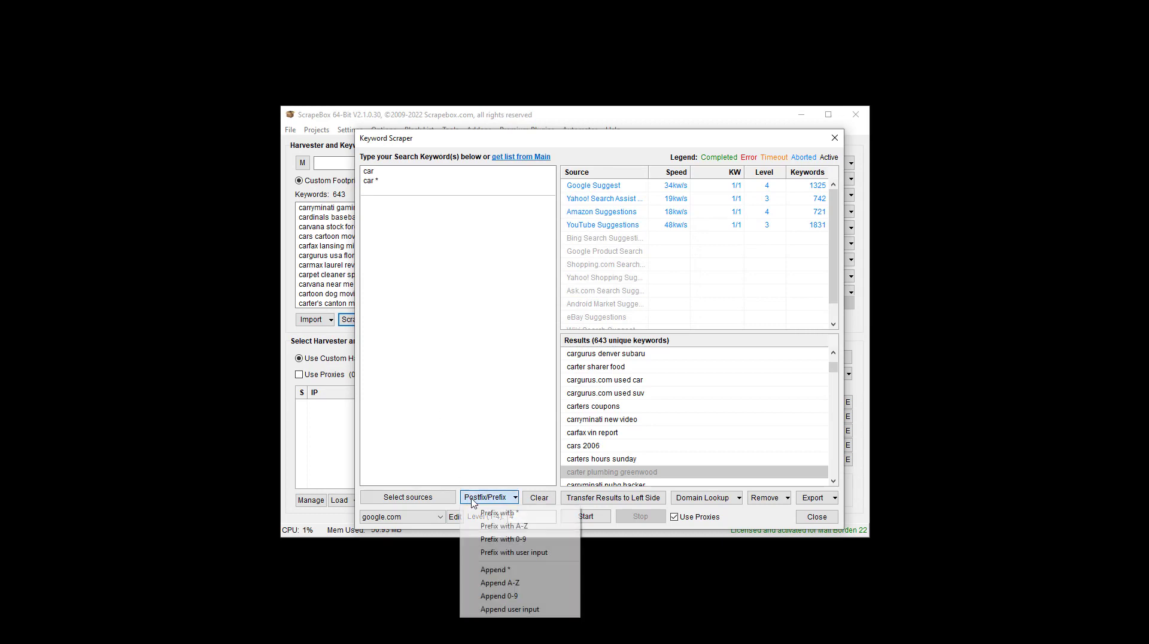
{"action": "left_click", "coordinate": [509, 584]}
{"action": "left_click", "coordinate": [611, 304]}
{"action": "left_click", "coordinate": [484, 267]}
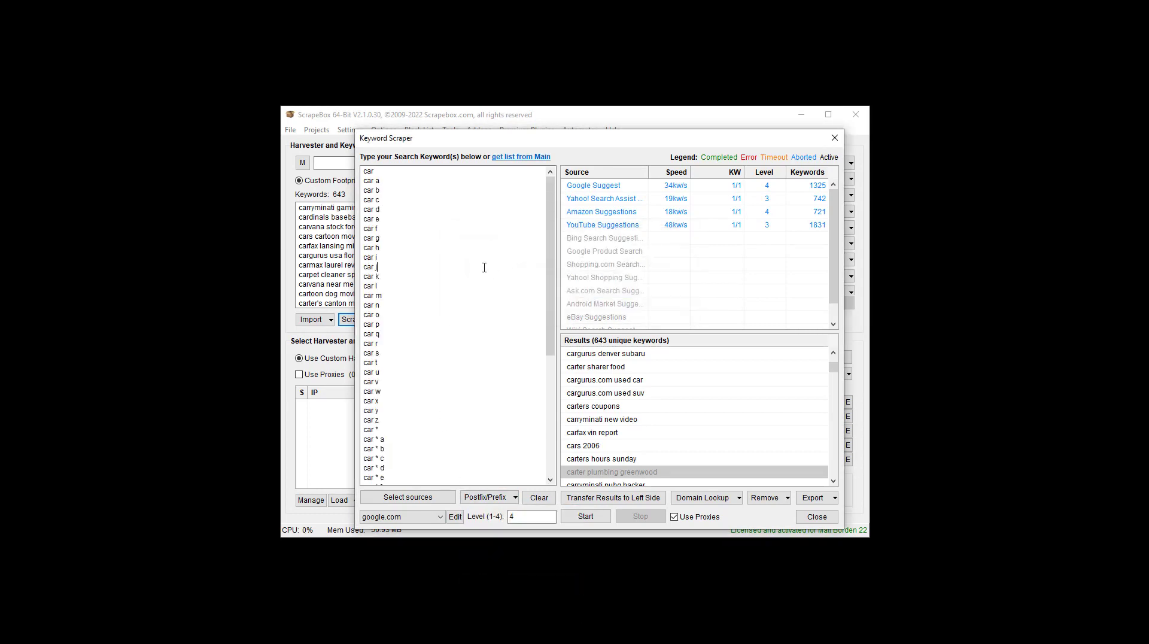
{"action": "left_click", "coordinate": [379, 295]}
{"action": "scroll", "coordinate": [442, 347], "scroll_direction": "down", "scroll_amount": 7}
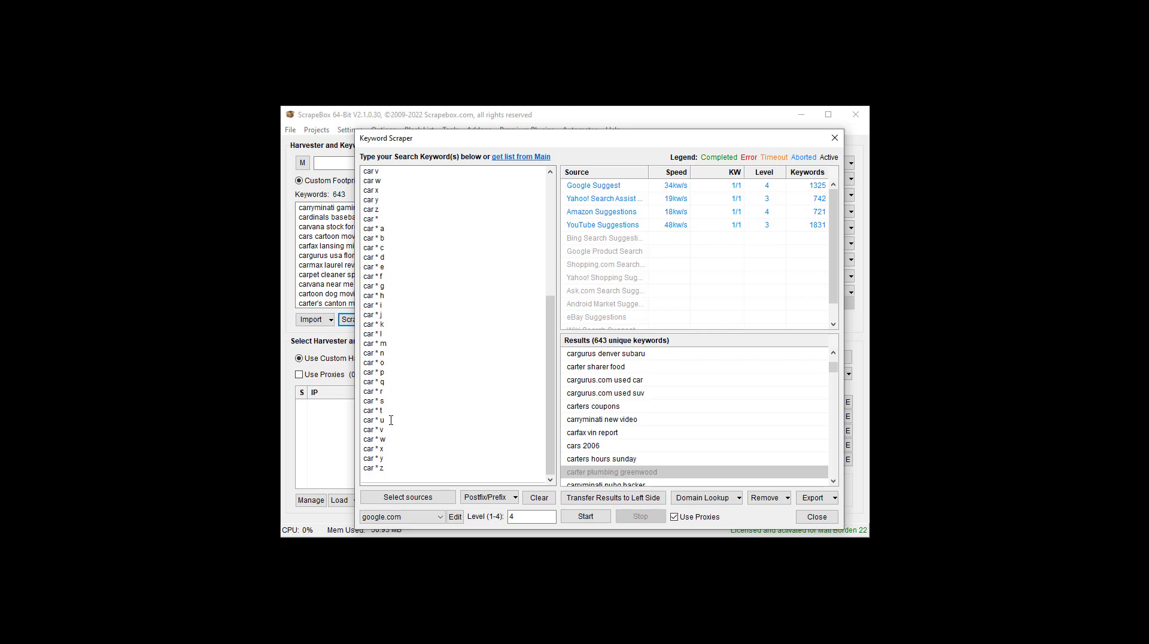
- Examine the wildcard and letter variants of "car" along with the available prefix and append options
{"action": "left_click_drag", "start_coordinate": [698, 141], "coordinate": [673, 135]}
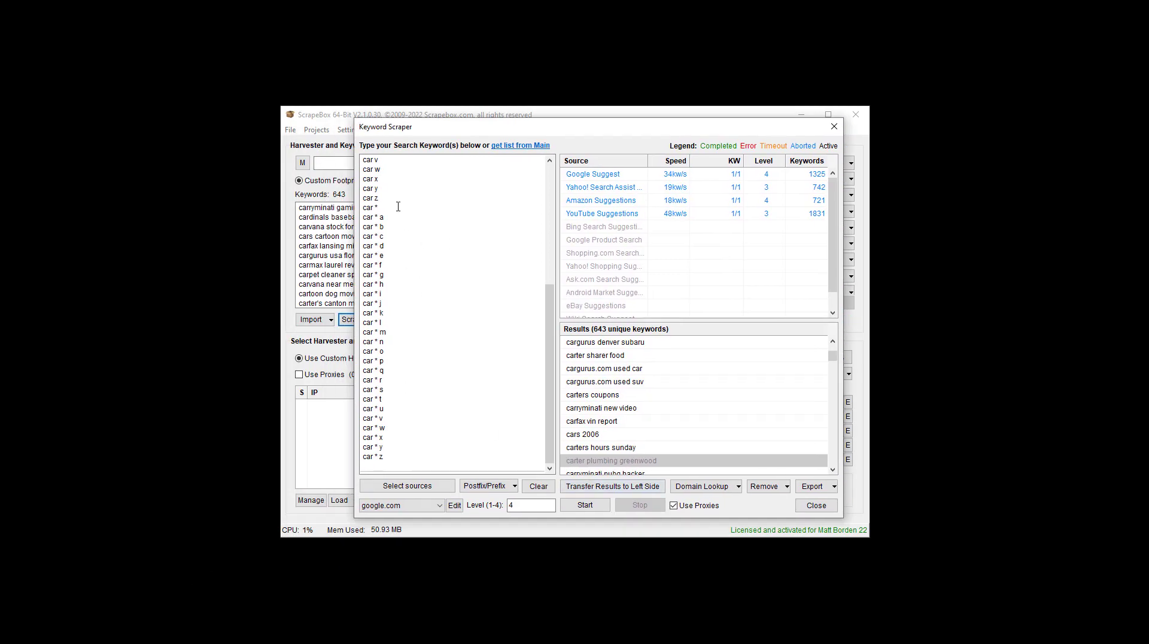
{"action": "left_click_drag", "start_coordinate": [379, 179], "coordinate": [430, 429]}
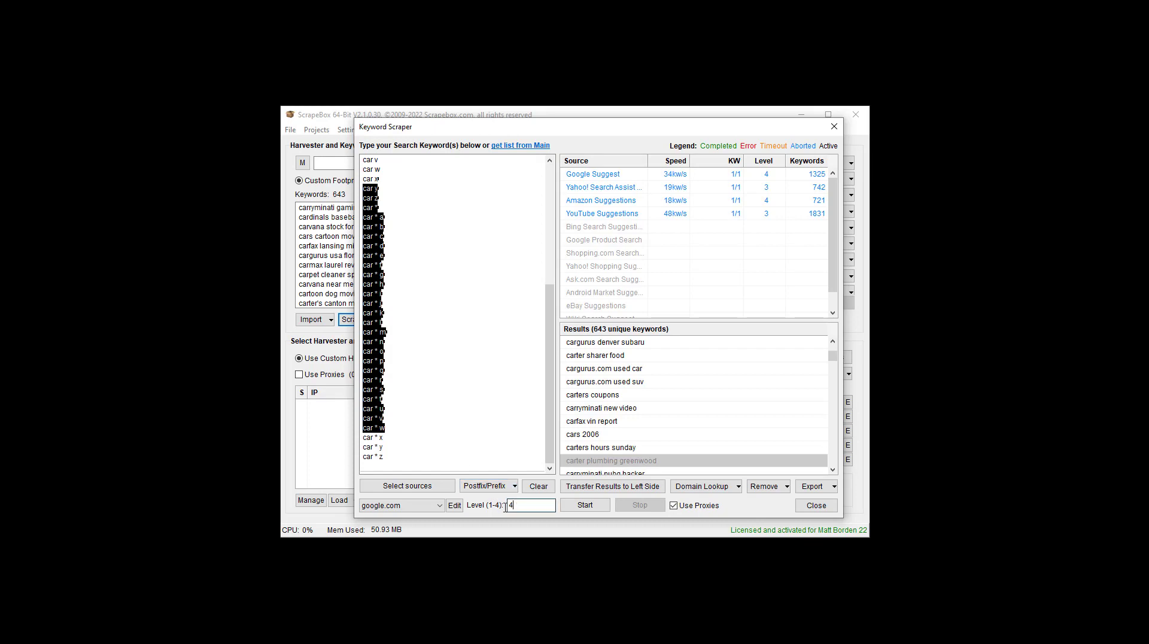
{"action": "left_click", "coordinate": [486, 486]}
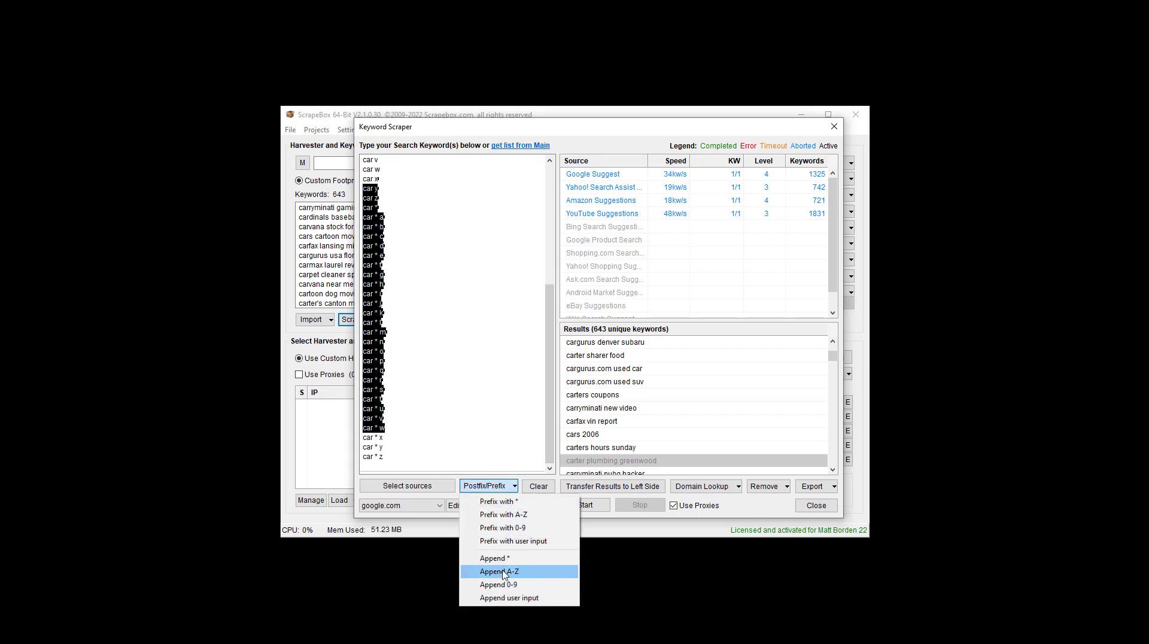
{"action": "left_click", "coordinate": [430, 397]}
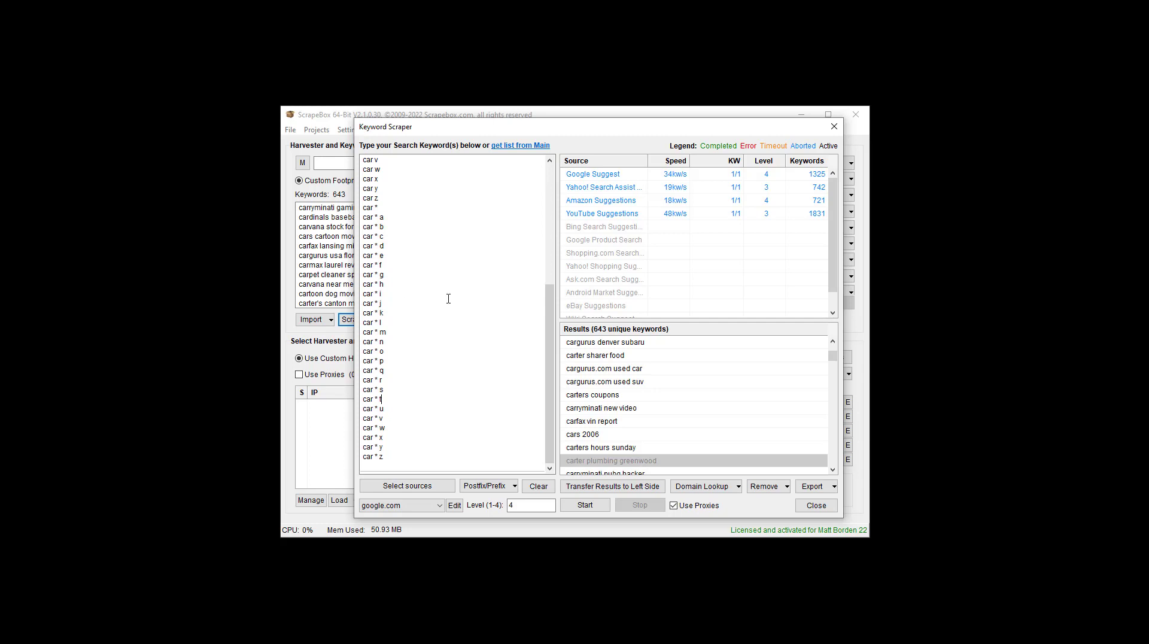
{"action": "scroll", "coordinate": [448, 298], "scroll_direction": "up", "scroll_amount": 7}
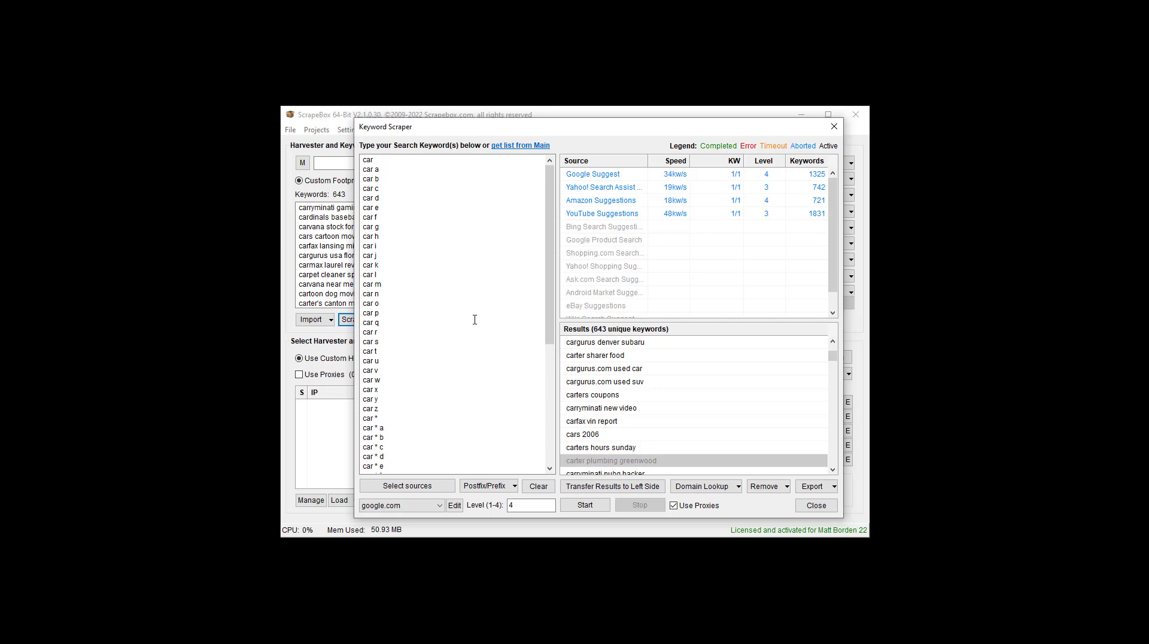
- View the options for exporting the scraped keywords, then close the Keyword Scraper without exporting
{"action": "left_click", "coordinate": [830, 487]}
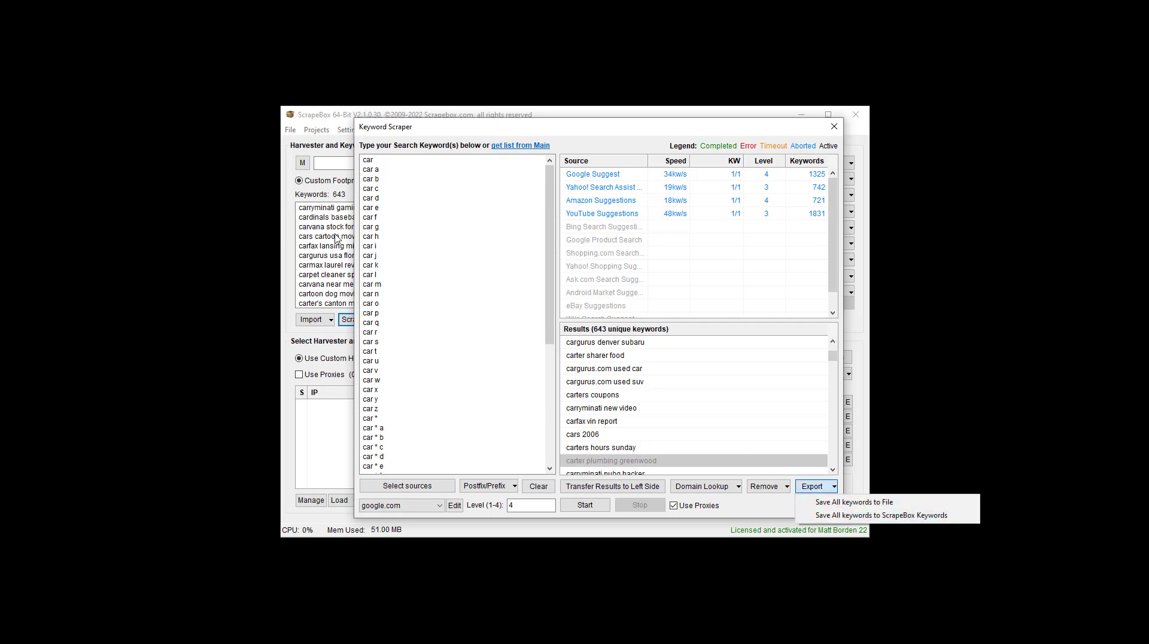
{"action": "left_click", "coordinate": [738, 508]}
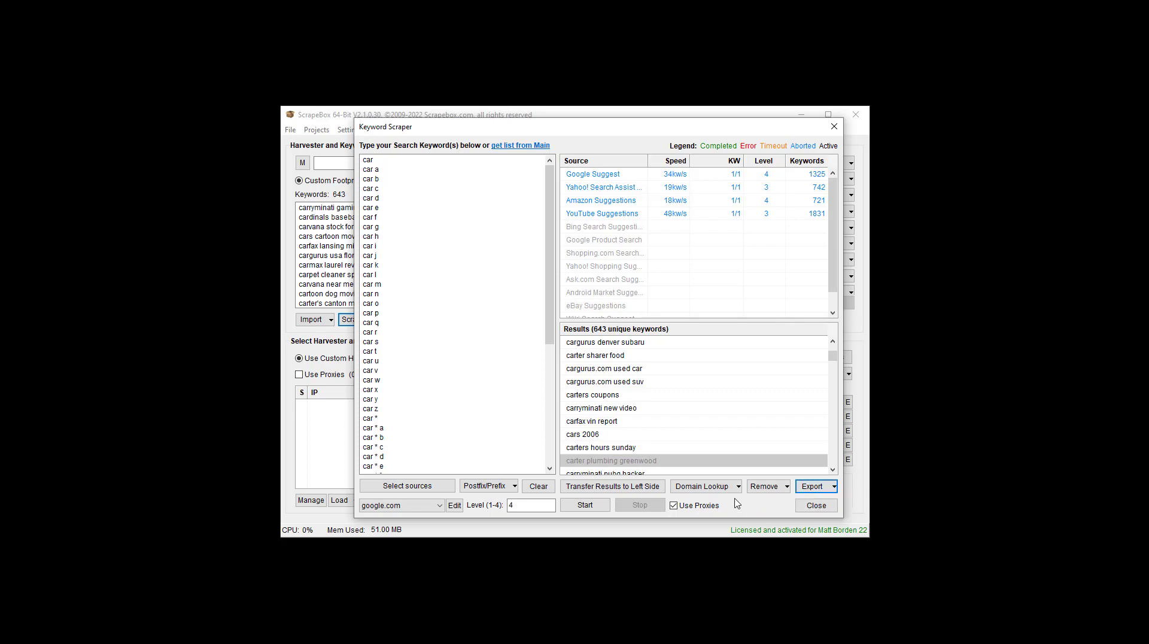
{"action": "left_click", "coordinate": [834, 126]}
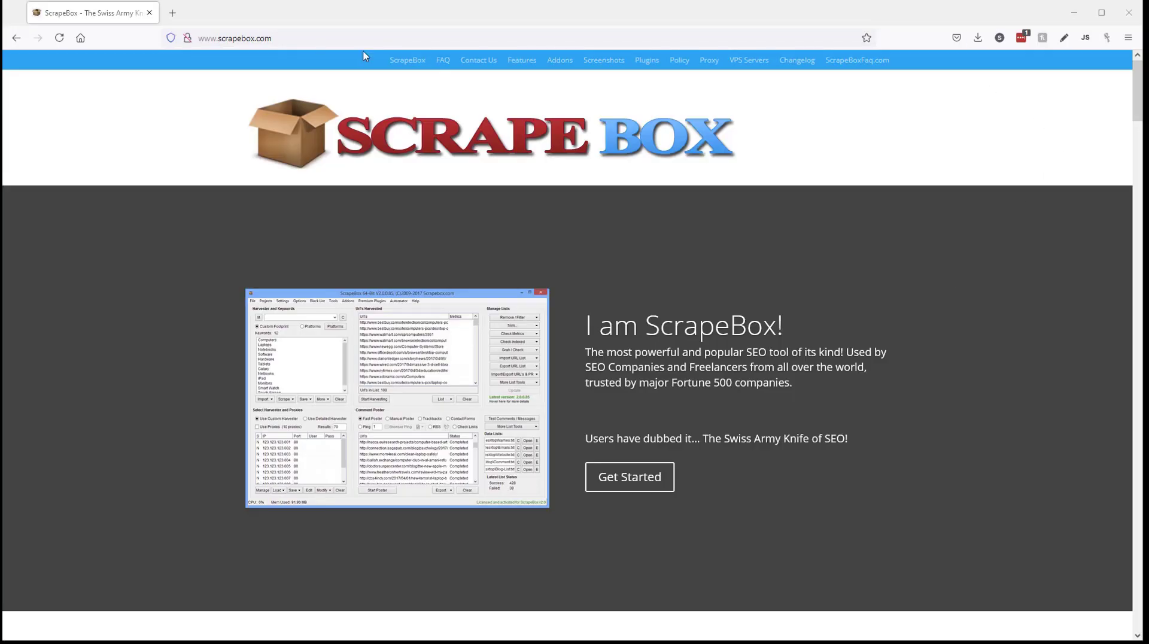
- Look through the ScrapeBox home page in the browser down to the large program screenshot above Core Features
{"action": "scroll", "coordinate": [516, 224], "scroll_direction": "down", "scroll_amount": 5}
{"action": "scroll", "coordinate": [518, 228], "scroll_direction": "down", "scroll_amount": 20}
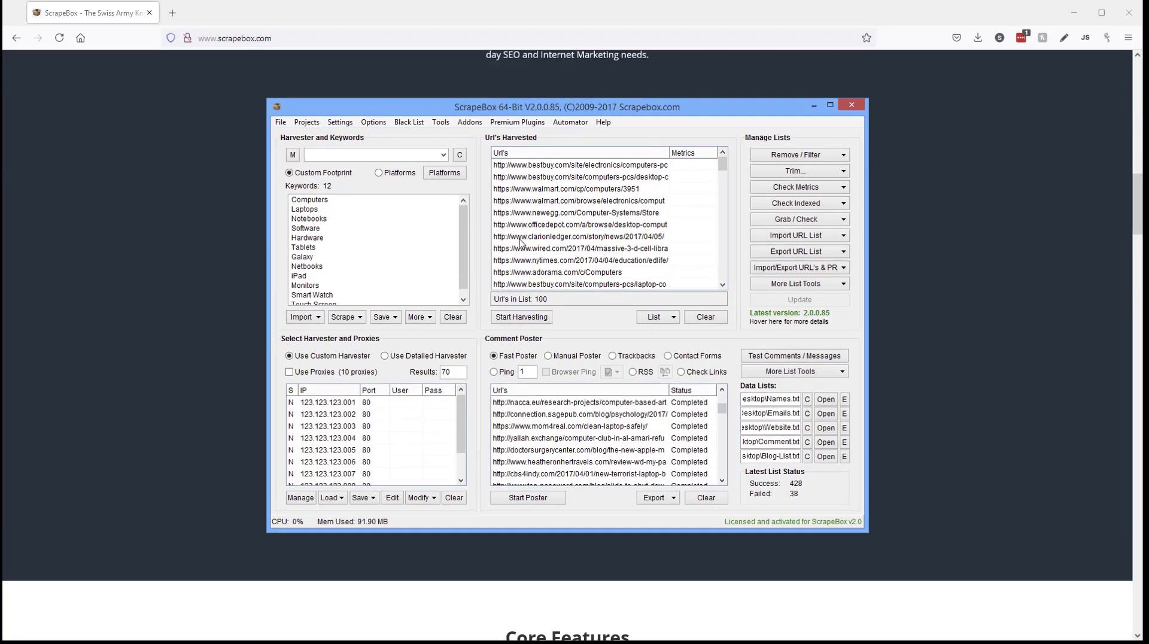